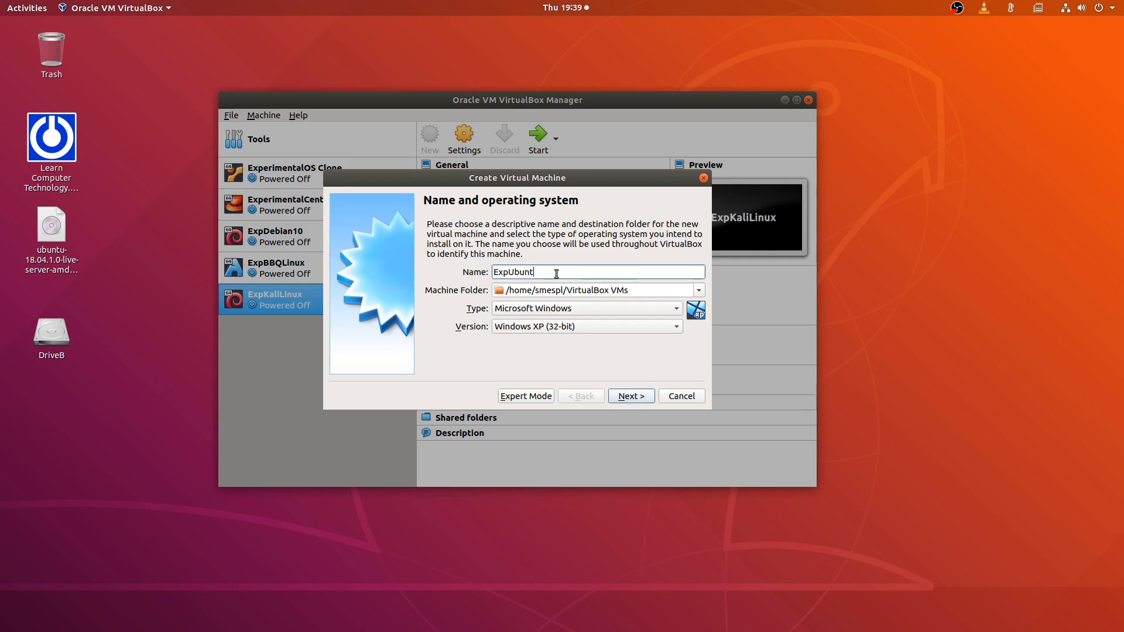
Name the new virtual machine ExpUbuntuServer18, set its type to Linux and its version to Ubuntu (64-bit), and continue to memory size.
text(Server18)
click(575, 308)
click(557, 323)
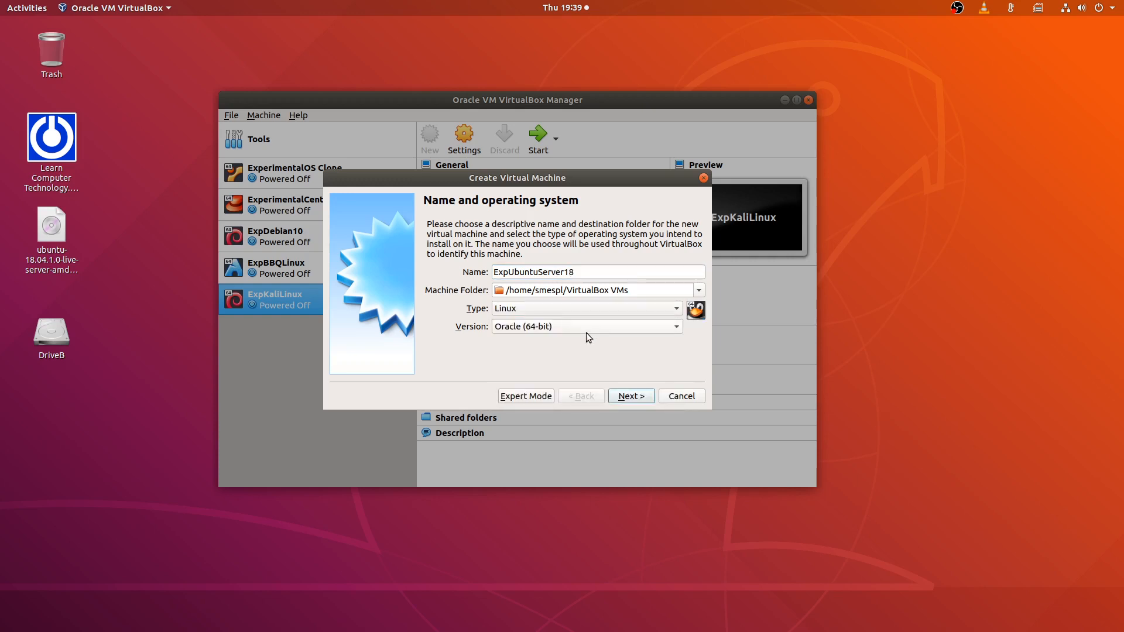
click(587, 327)
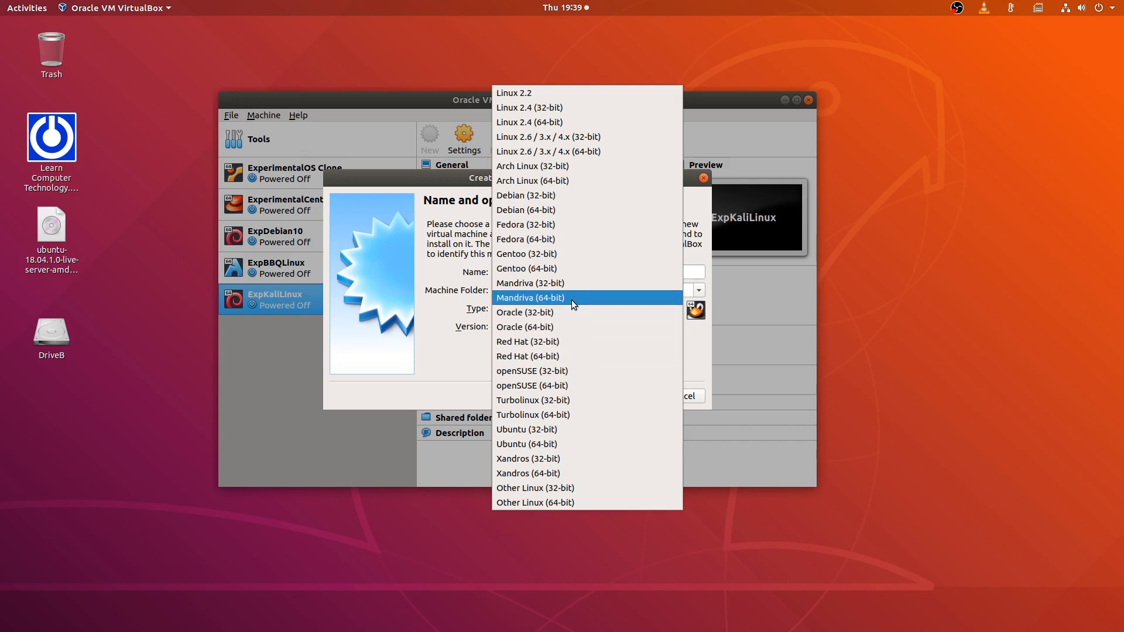
click(583, 444)
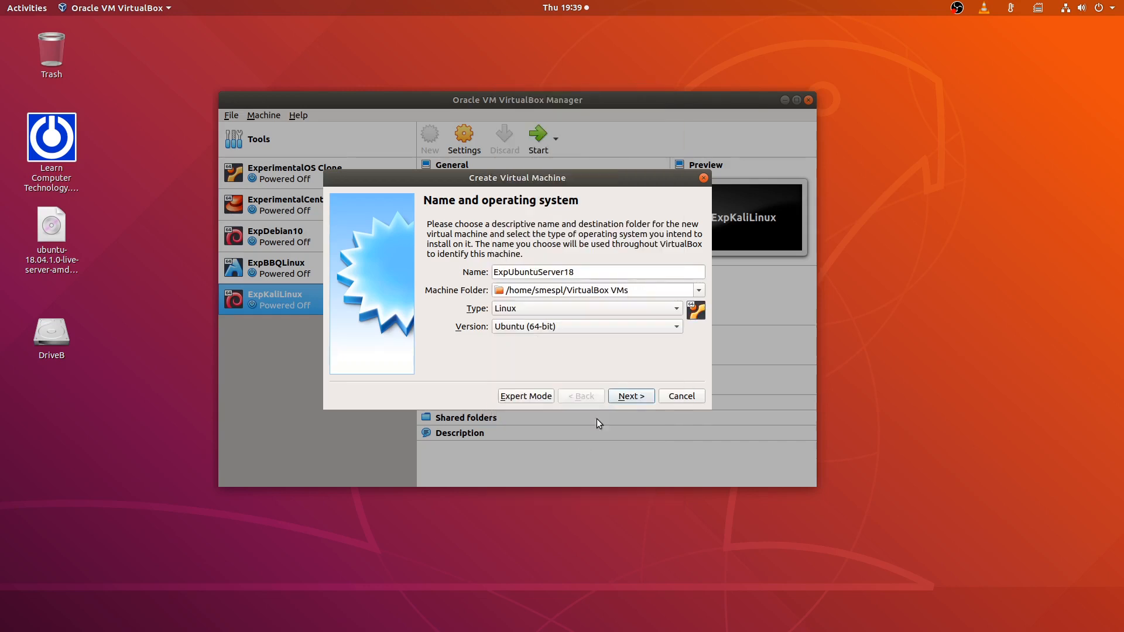
click(631, 397)
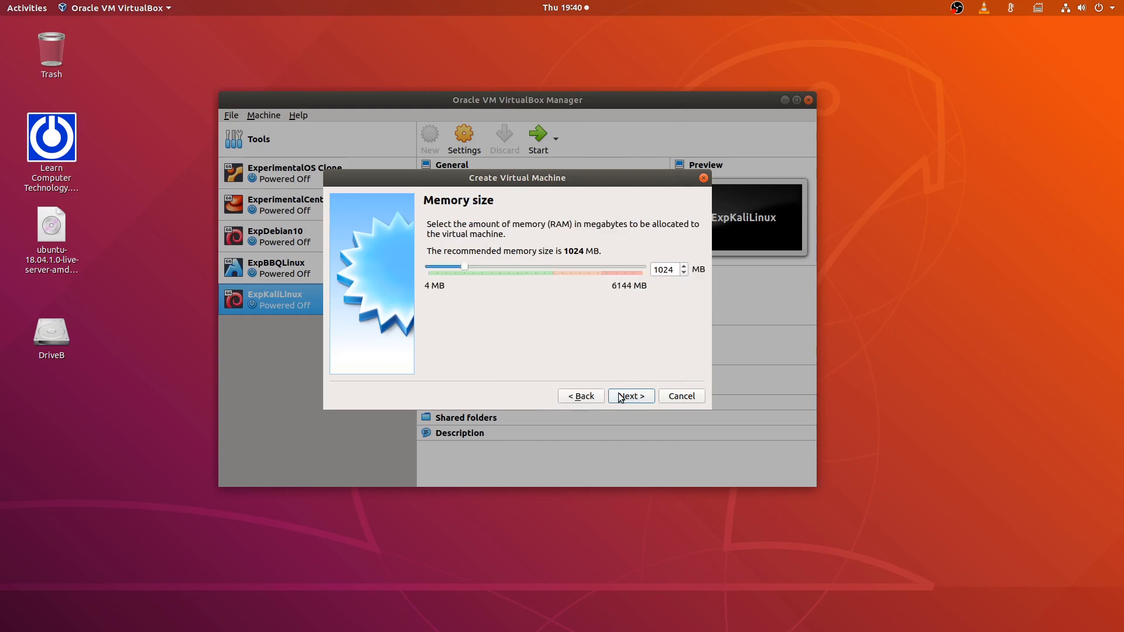
Set the new machine's memory size to 2048 MB and continue to the hard disk options.
click(502, 270)
click(497, 269)
drag(484, 267, 502, 268)
click(632, 396)
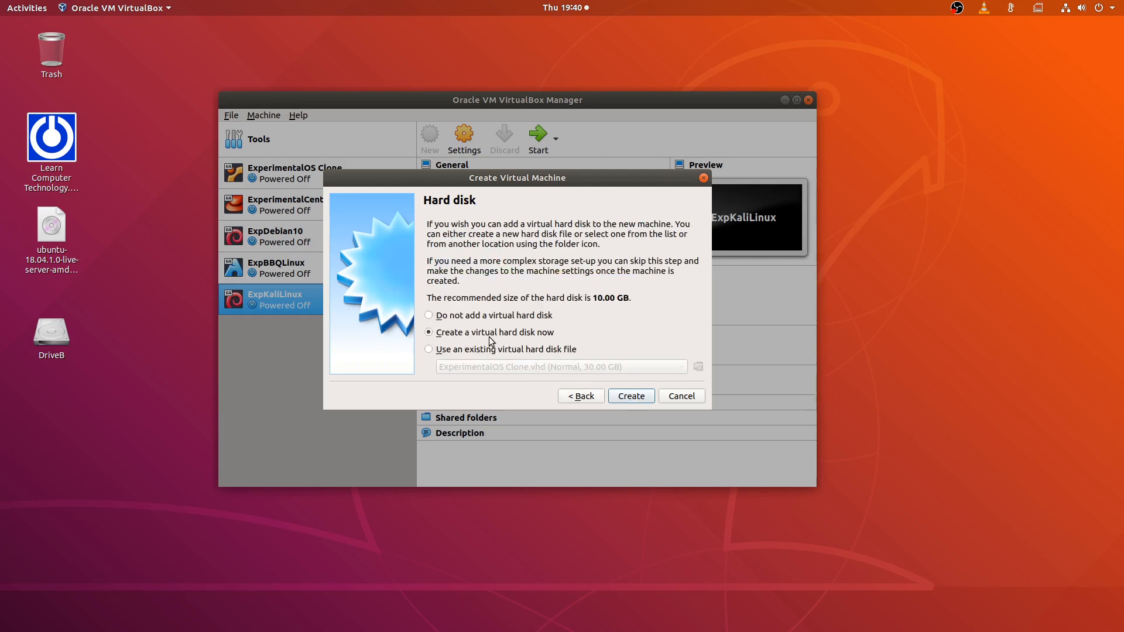
Create a new dynamically allocated VDI virtual hard disk with a file size of 30 GB, using expert mode.
click(631, 397)
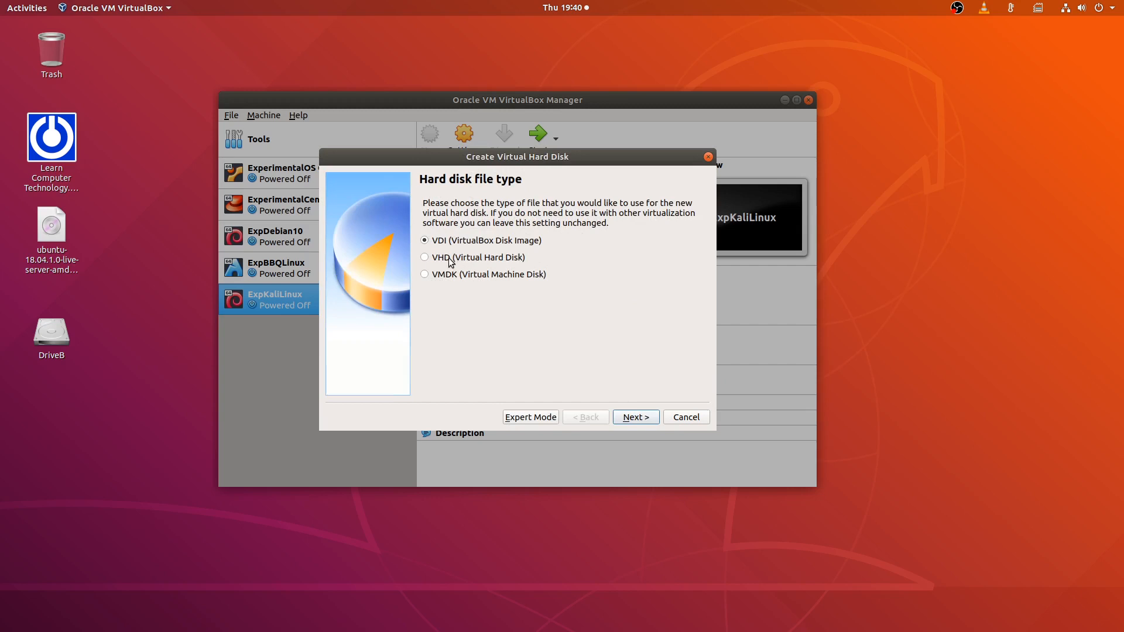
click(545, 420)
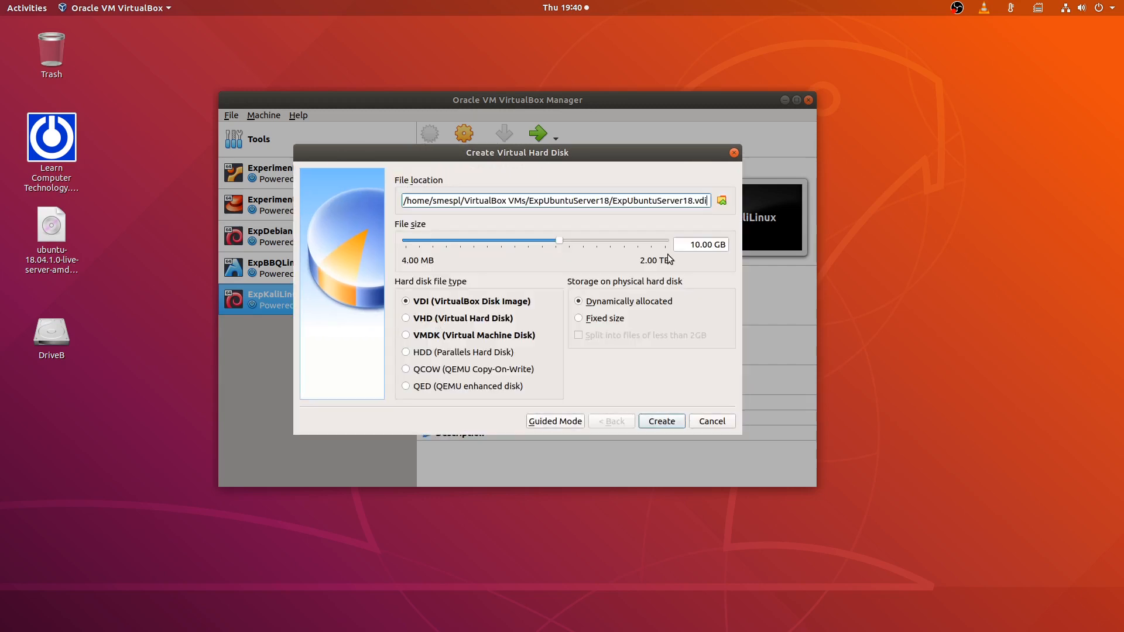
click(686, 245)
text(2)
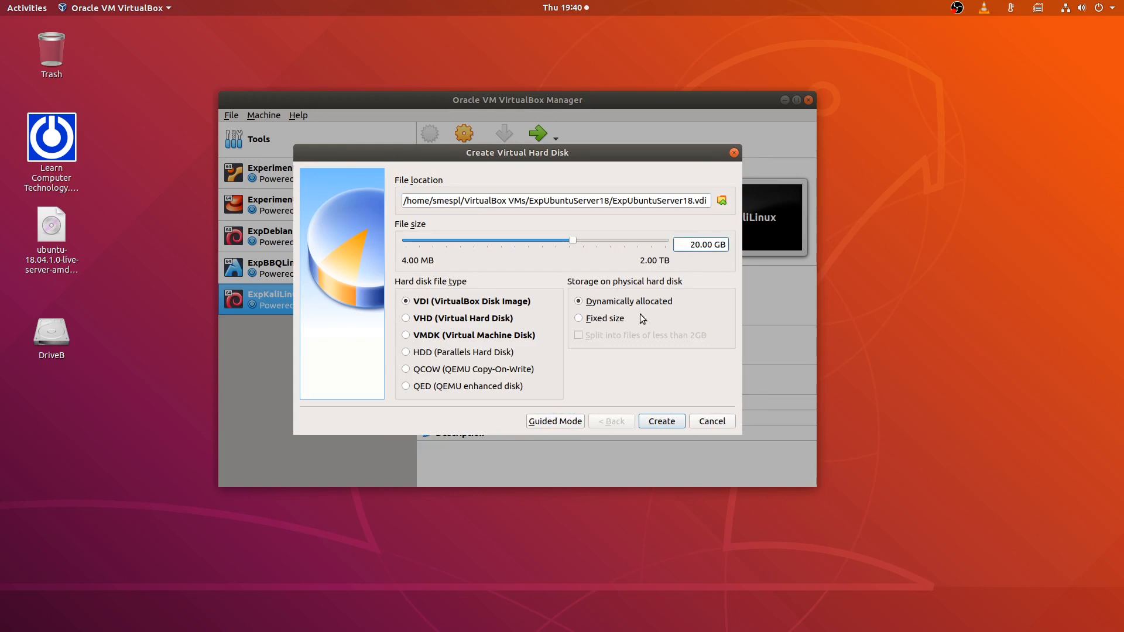
key(BackSpace)
text(3)
click(660, 422)
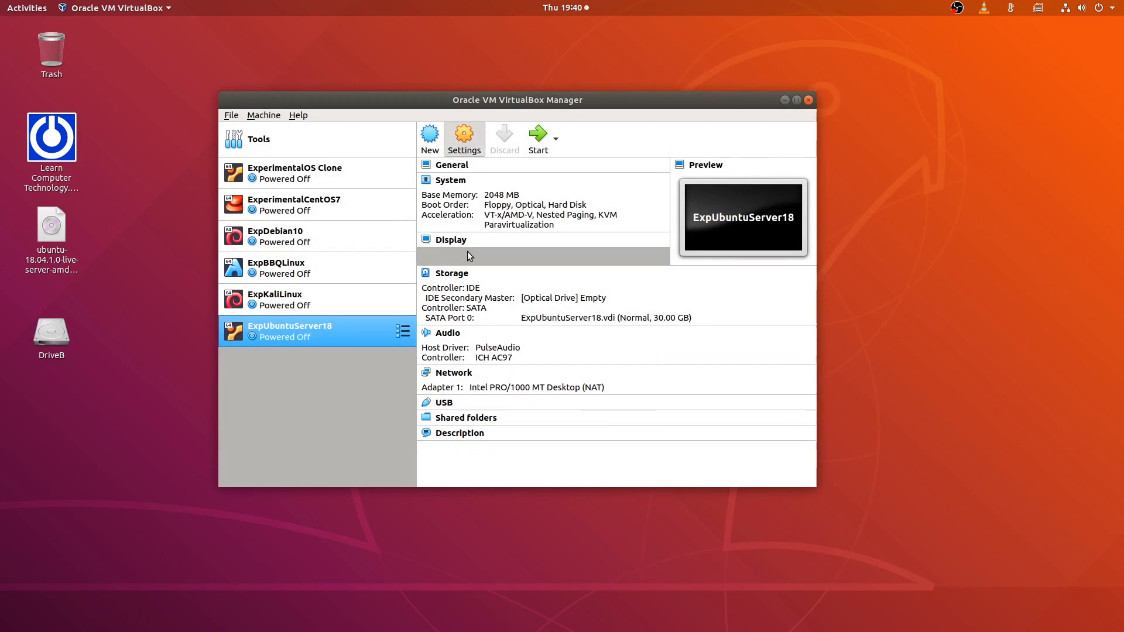
In the ExpUbuntuServer18 settings, set the shared clipboard to Bidirectional and enable drag'n'drop.
key(ctrl+s)
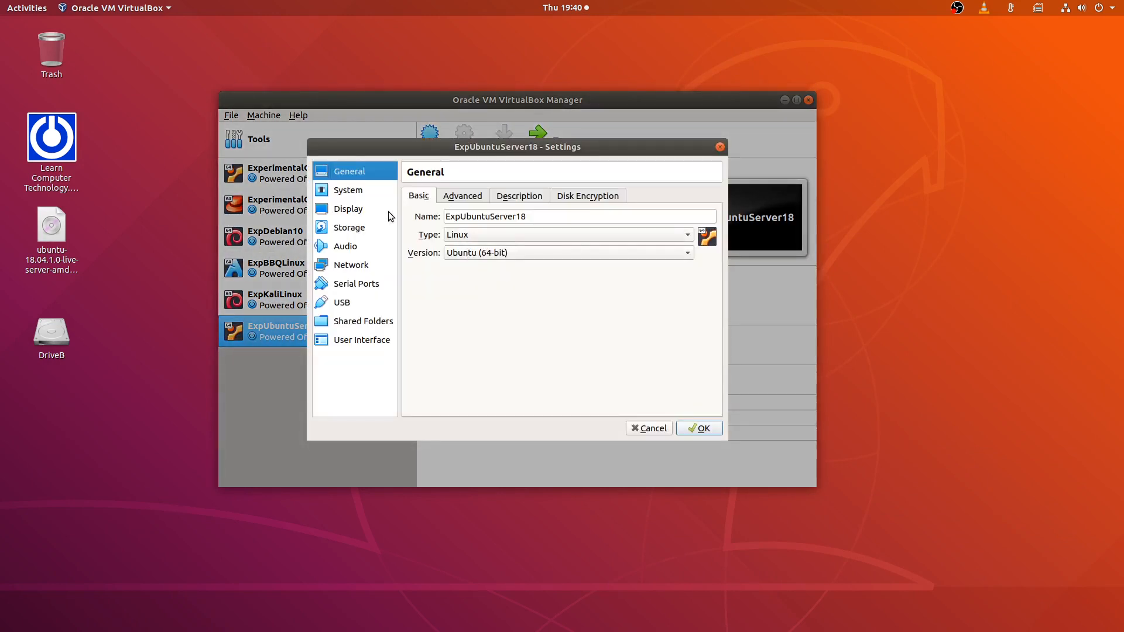
click(456, 199)
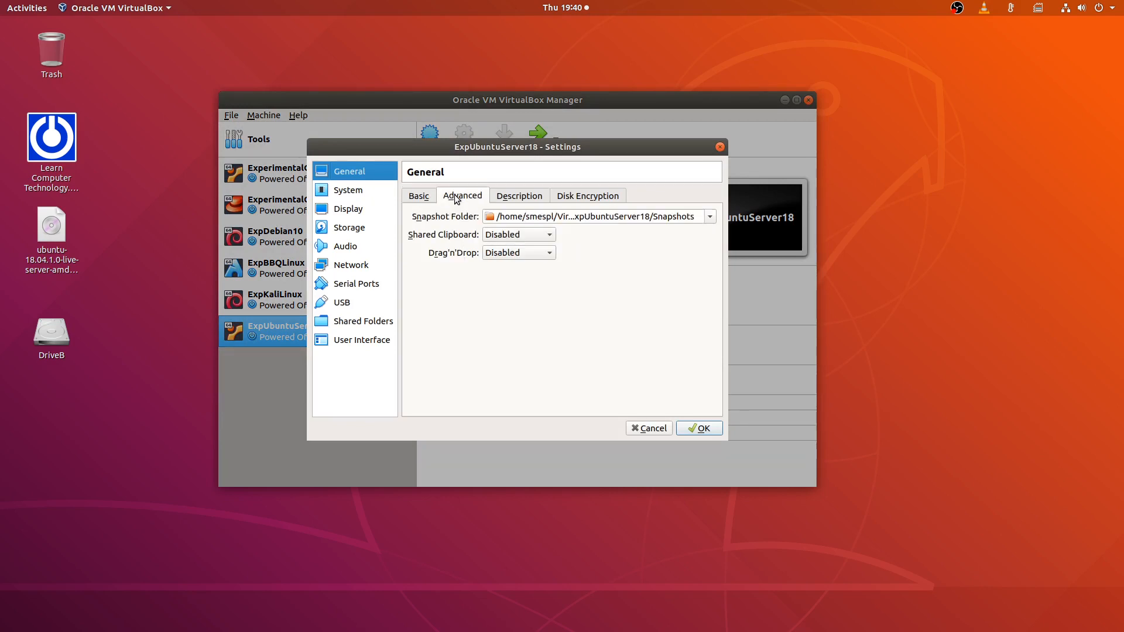
click(526, 236)
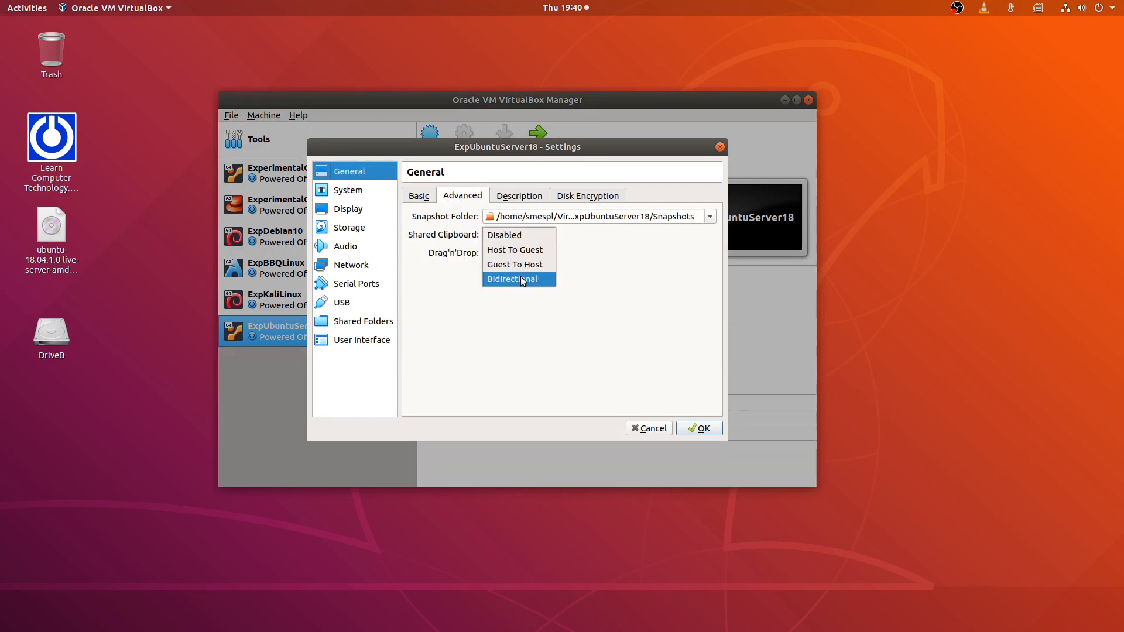
click(521, 280)
click(532, 255)
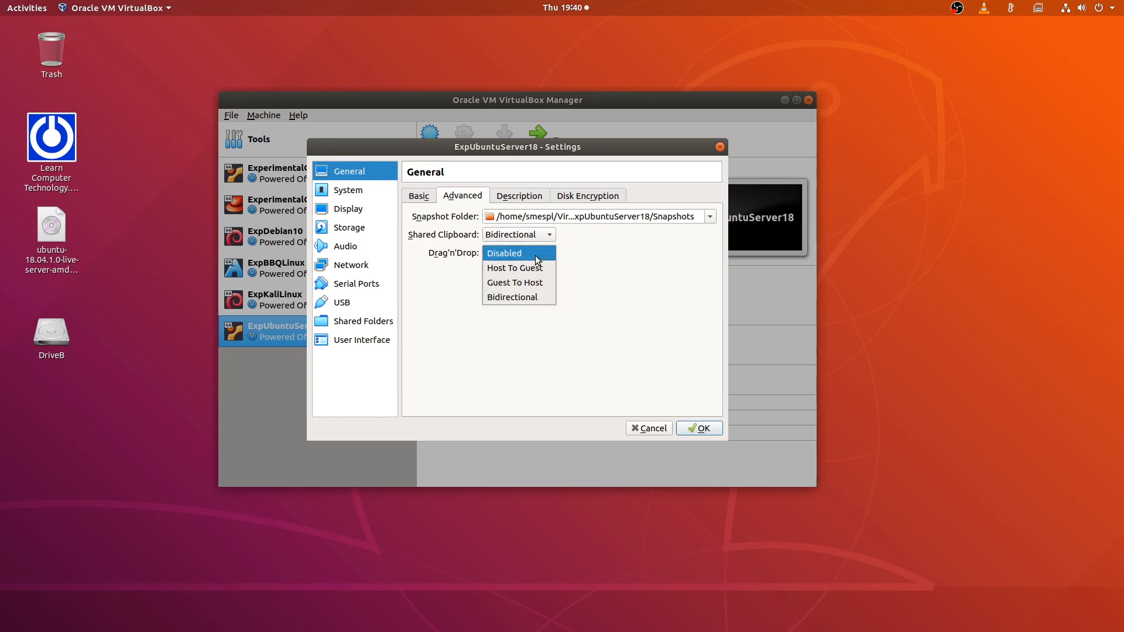
click(525, 290)
click(531, 199)
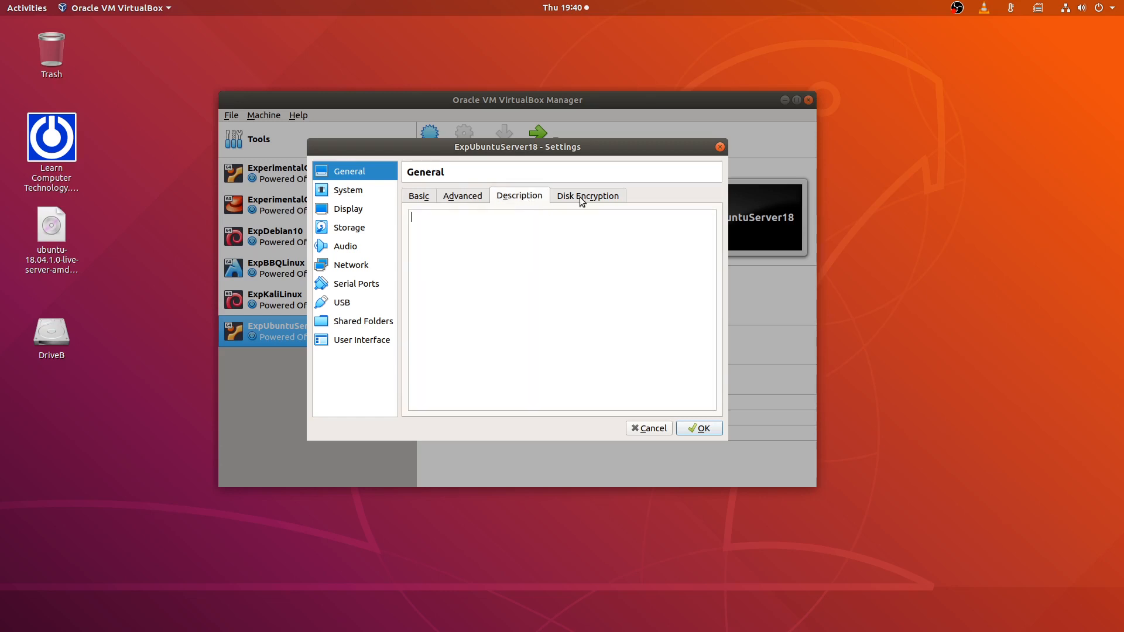
click(582, 198)
click(420, 196)
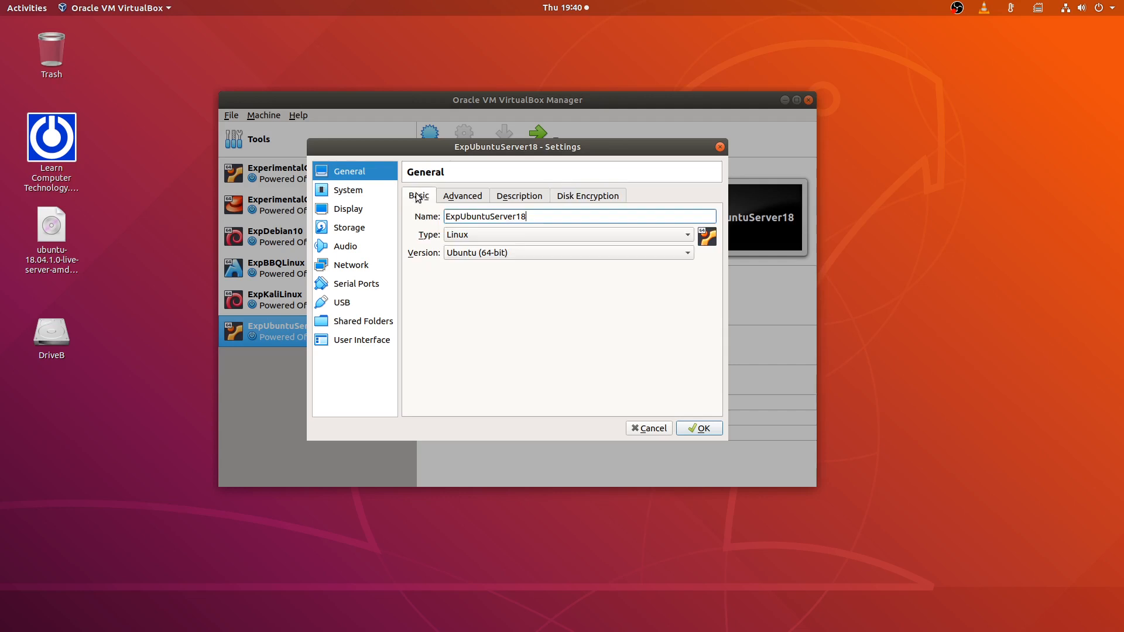
Disable Floppy and enable Network in the system boot order, and increase the machine's number of processors.
click(365, 189)
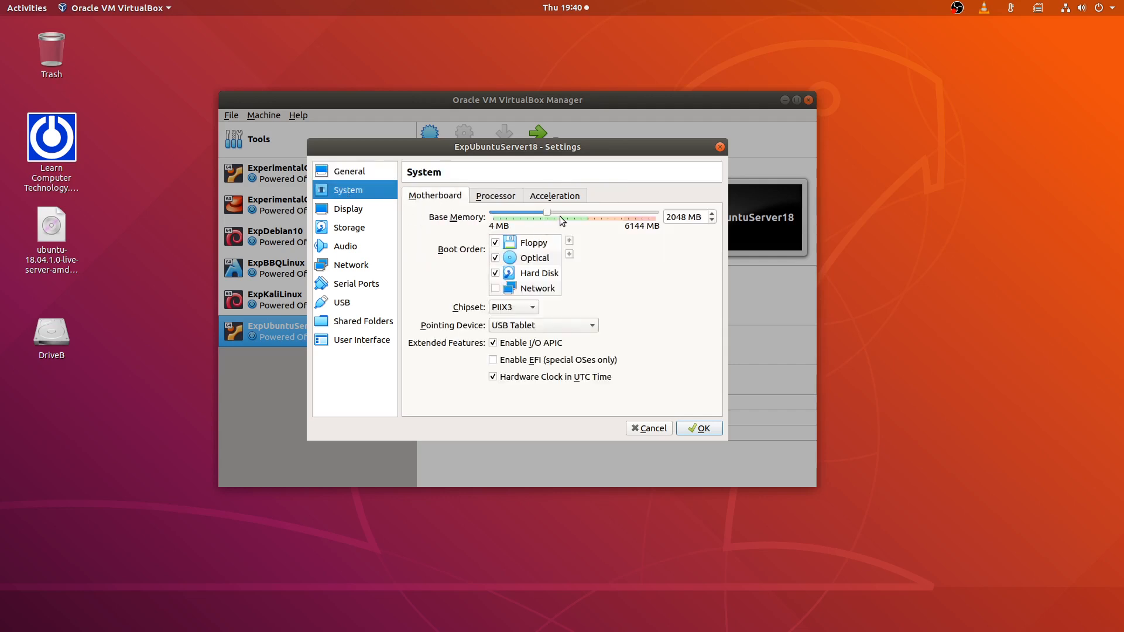
click(495, 242)
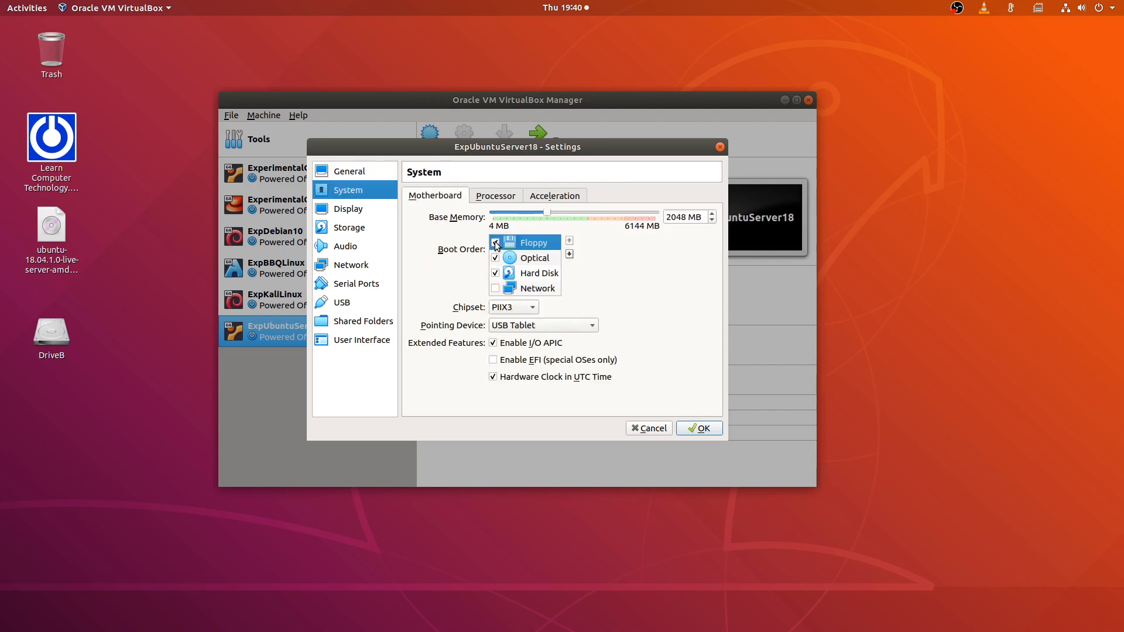
click(495, 288)
click(501, 199)
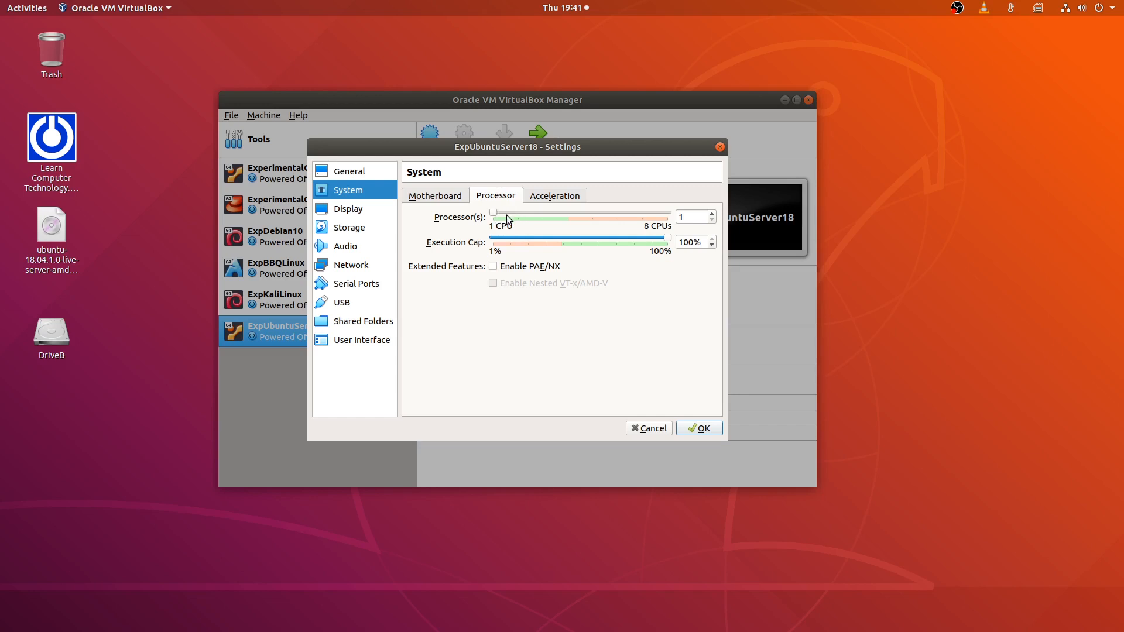
drag(496, 213, 510, 216)
click(544, 200)
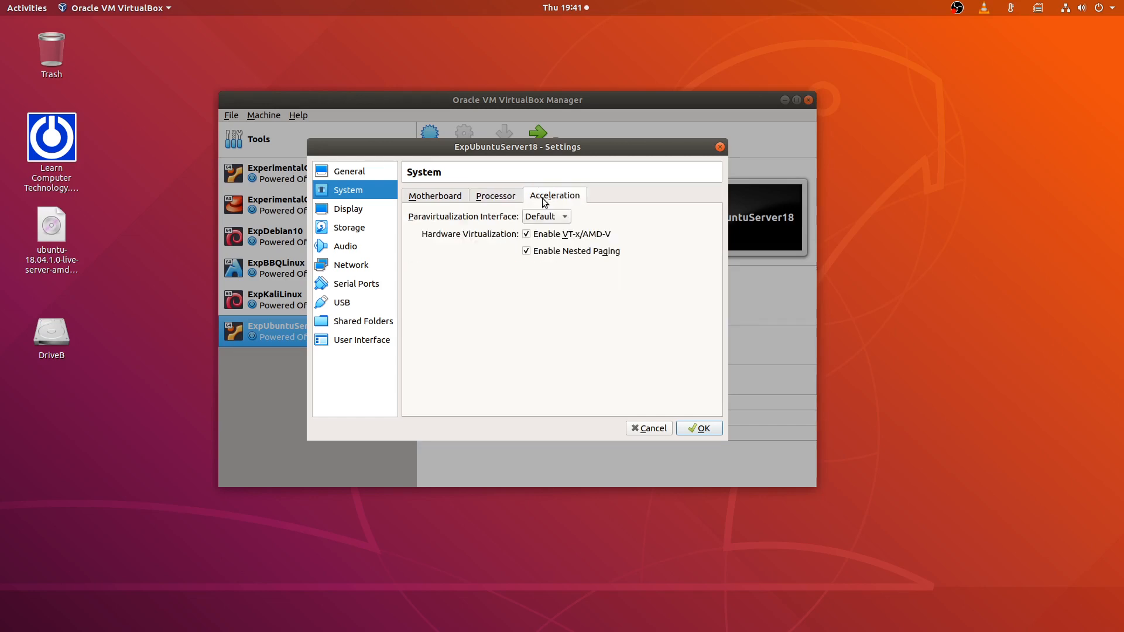
click(493, 203)
click(443, 199)
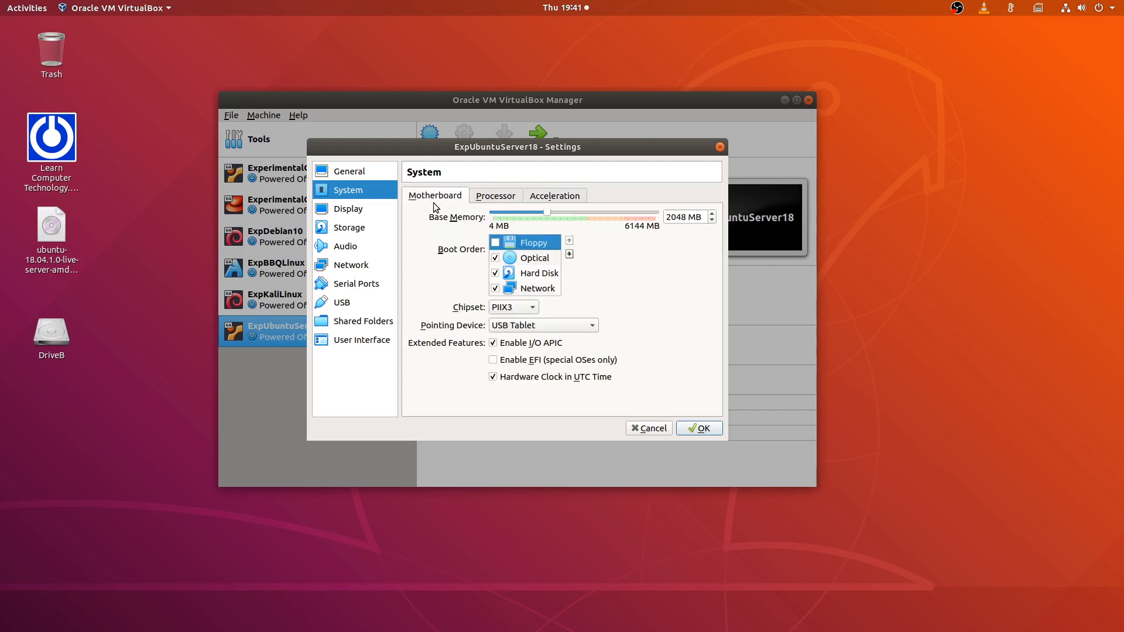
Set the display's video memory to 24 MB and its graphics controller to VBoxVGA.
click(357, 209)
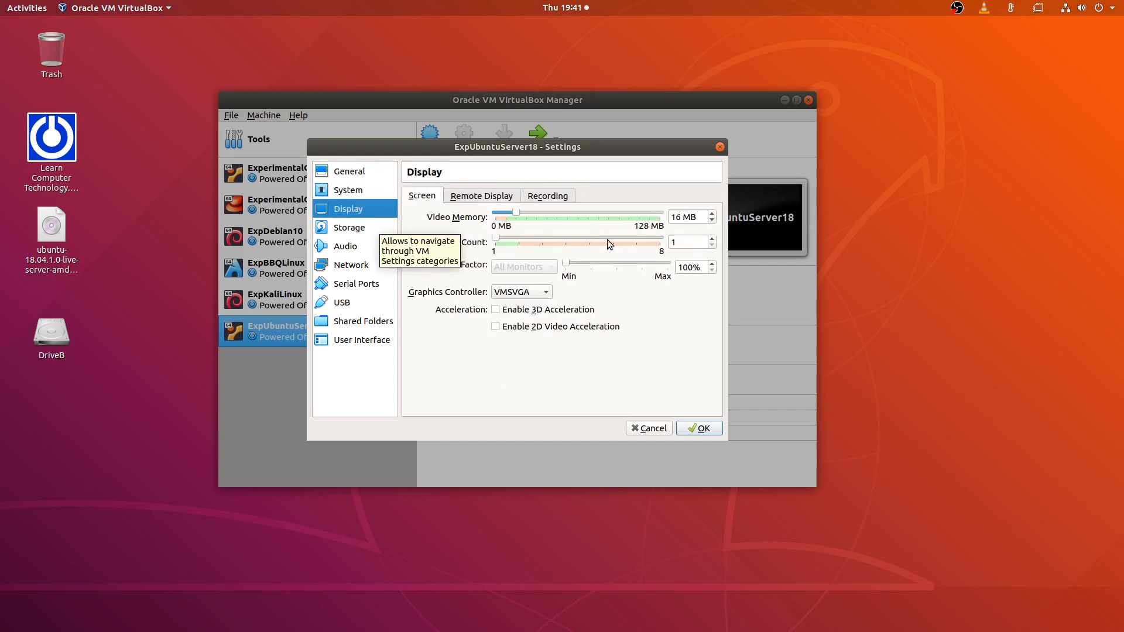
click(525, 211)
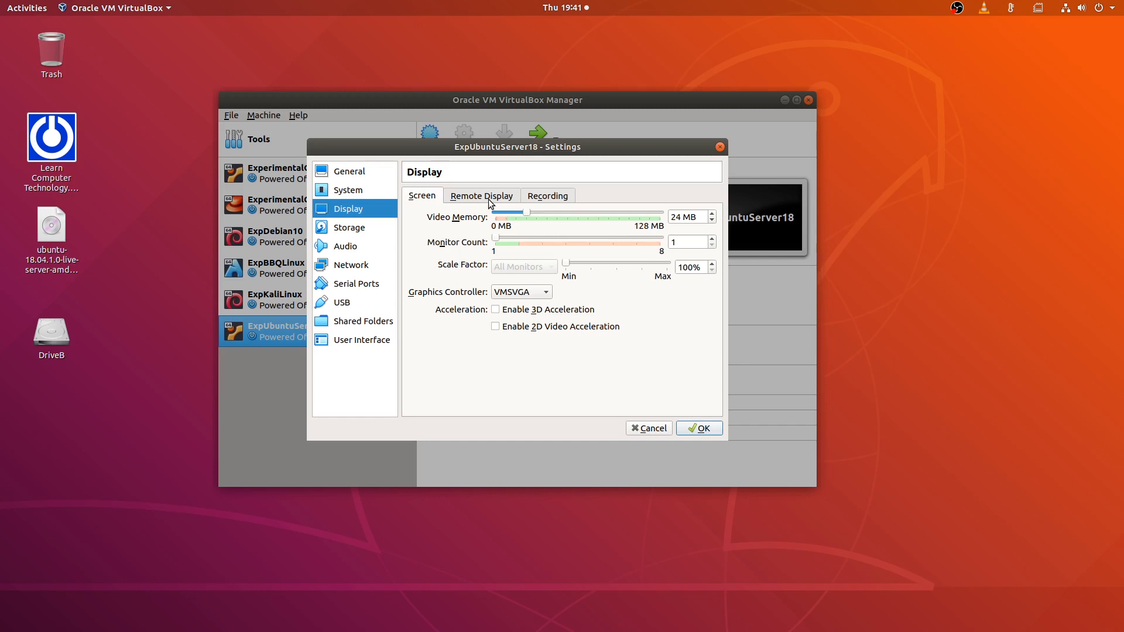
click(549, 291)
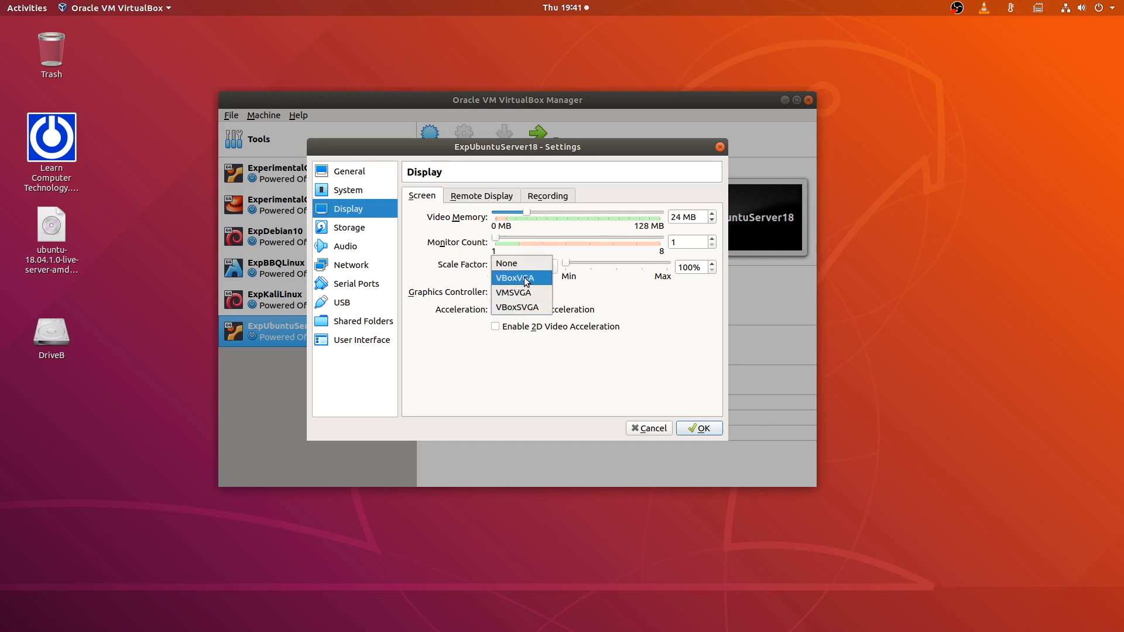
click(527, 279)
click(503, 199)
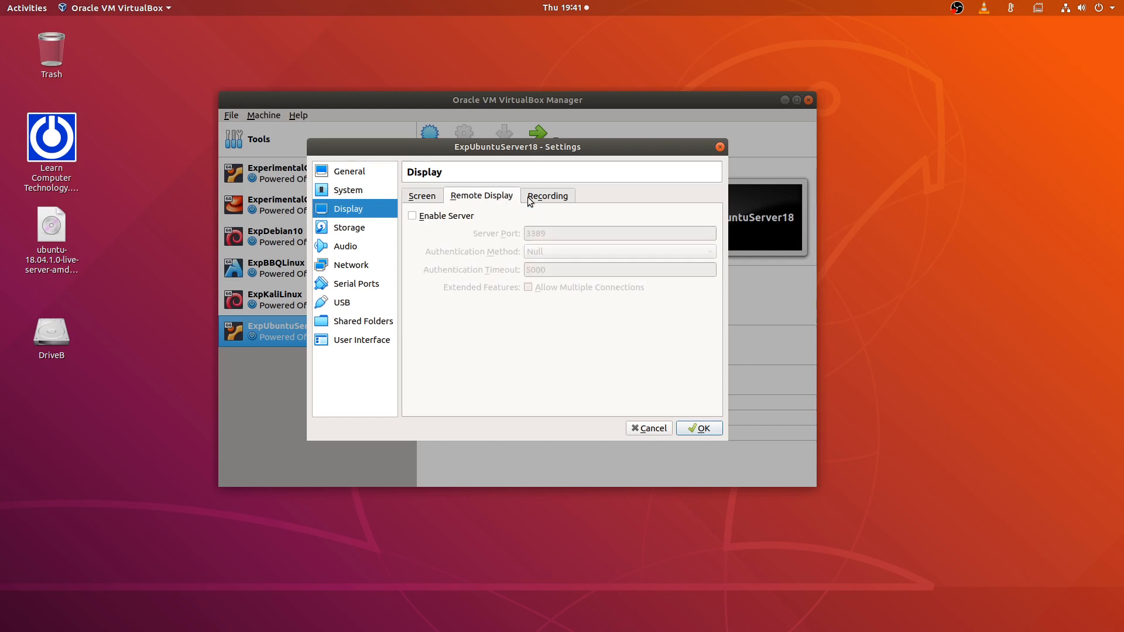
click(558, 198)
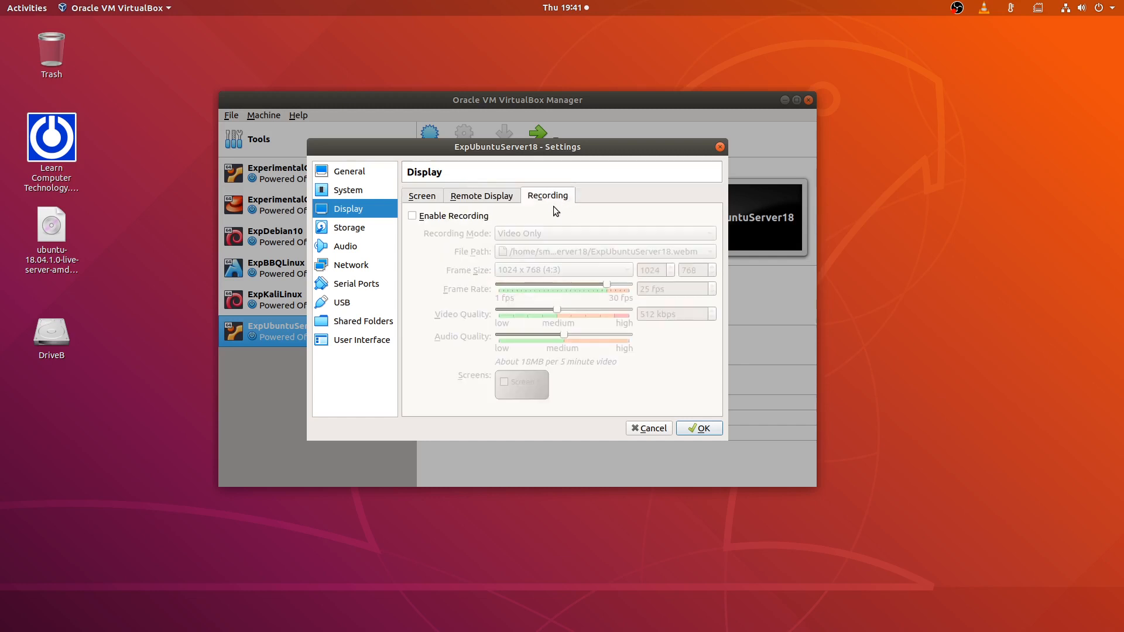
click(431, 203)
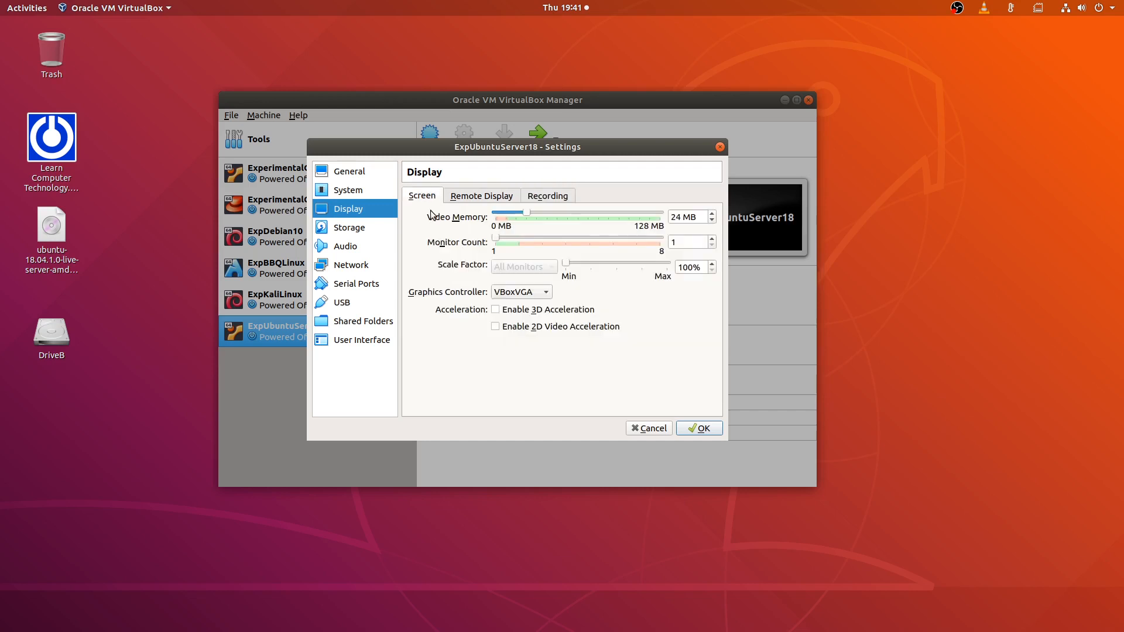
Load ubuntu-18.04.1.0-live-server-amd64.iso from the Desktop into the empty optical drive of the IDE controller.
click(355, 234)
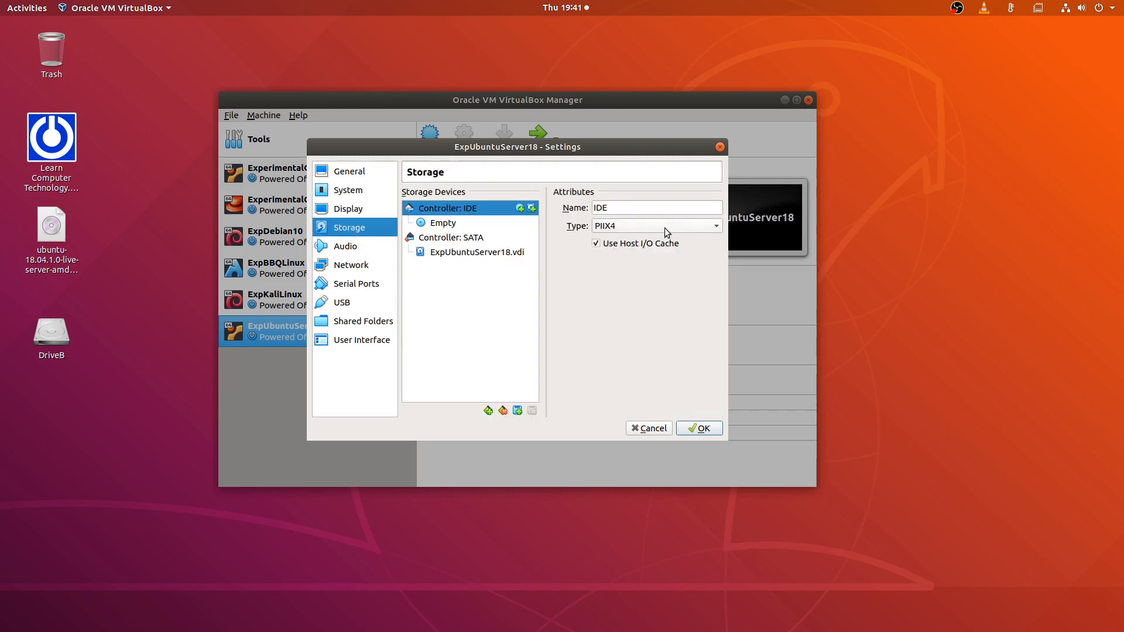
click(470, 225)
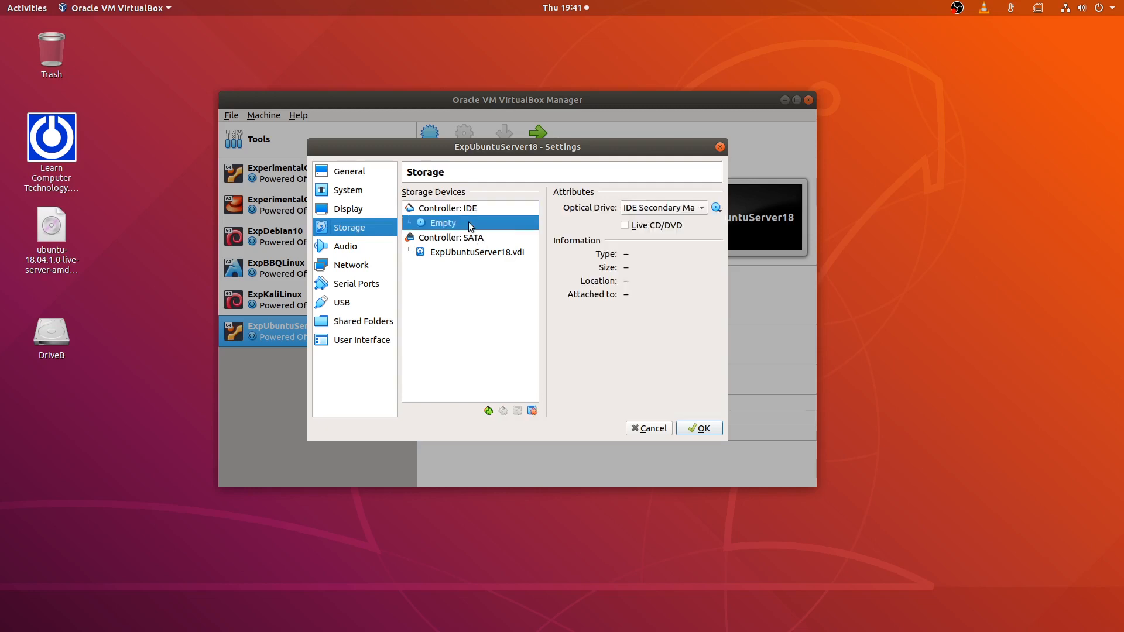
click(703, 210)
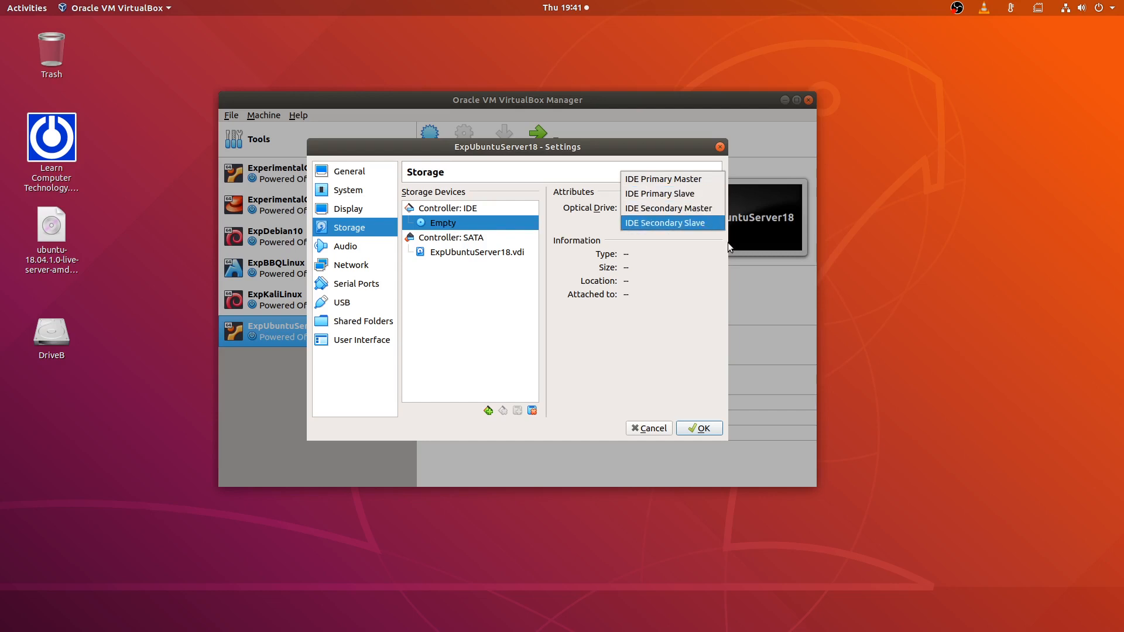
click(708, 208)
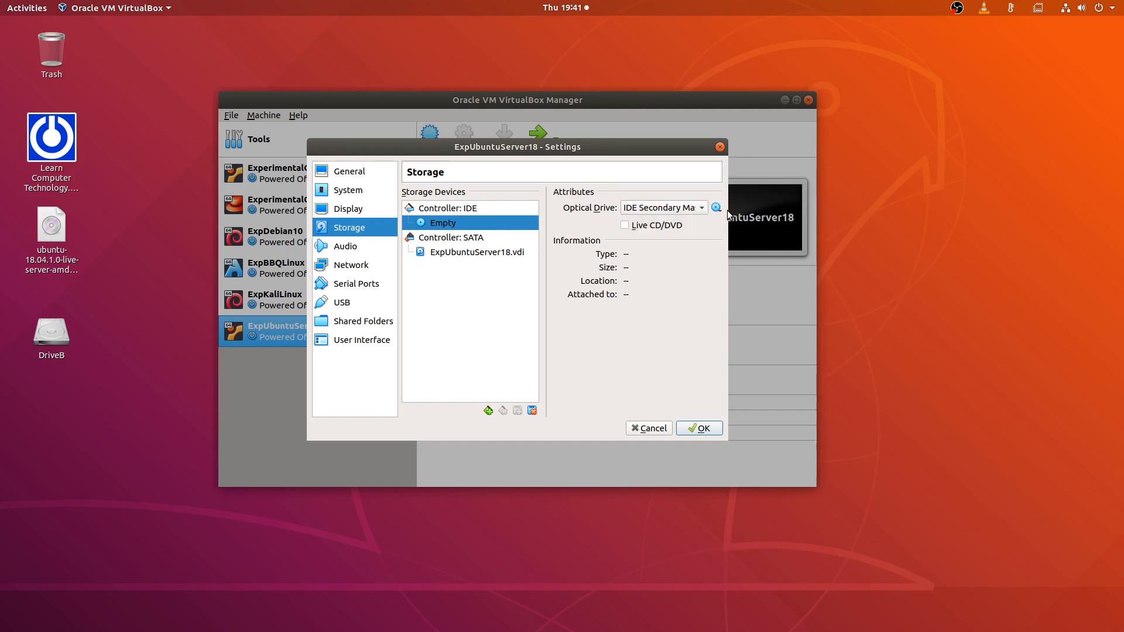
click(716, 209)
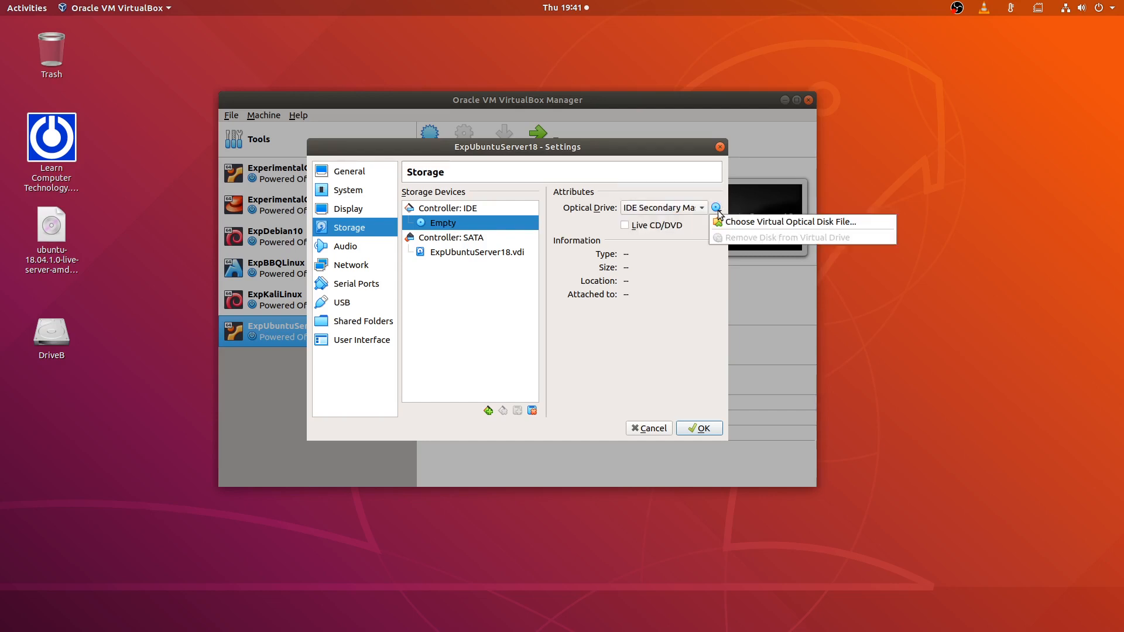
click(735, 223)
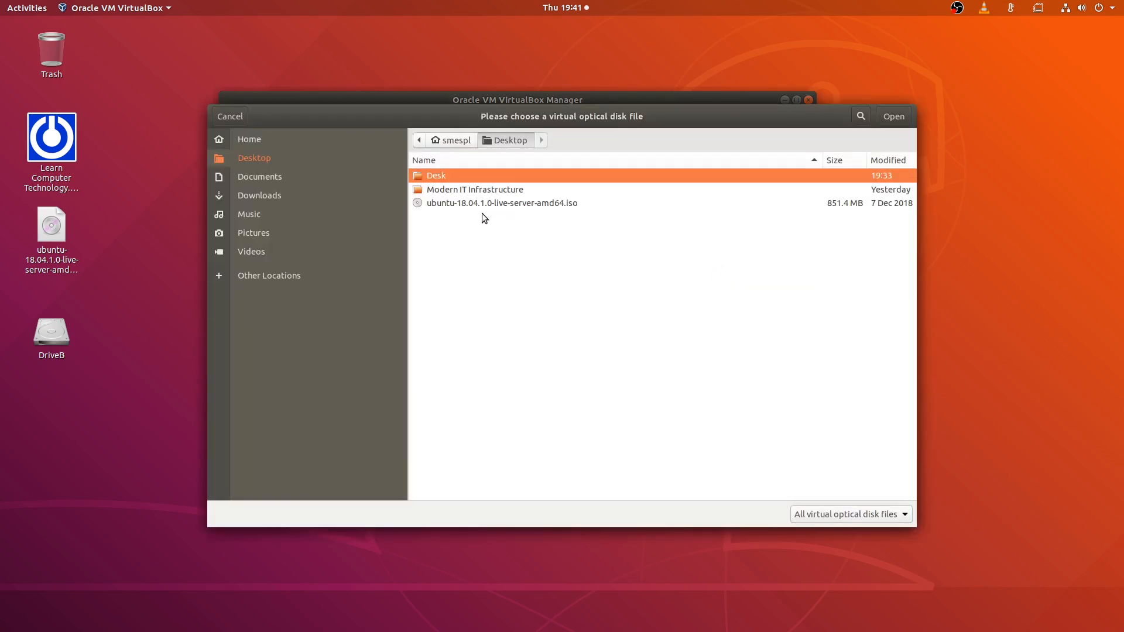
click(468, 203)
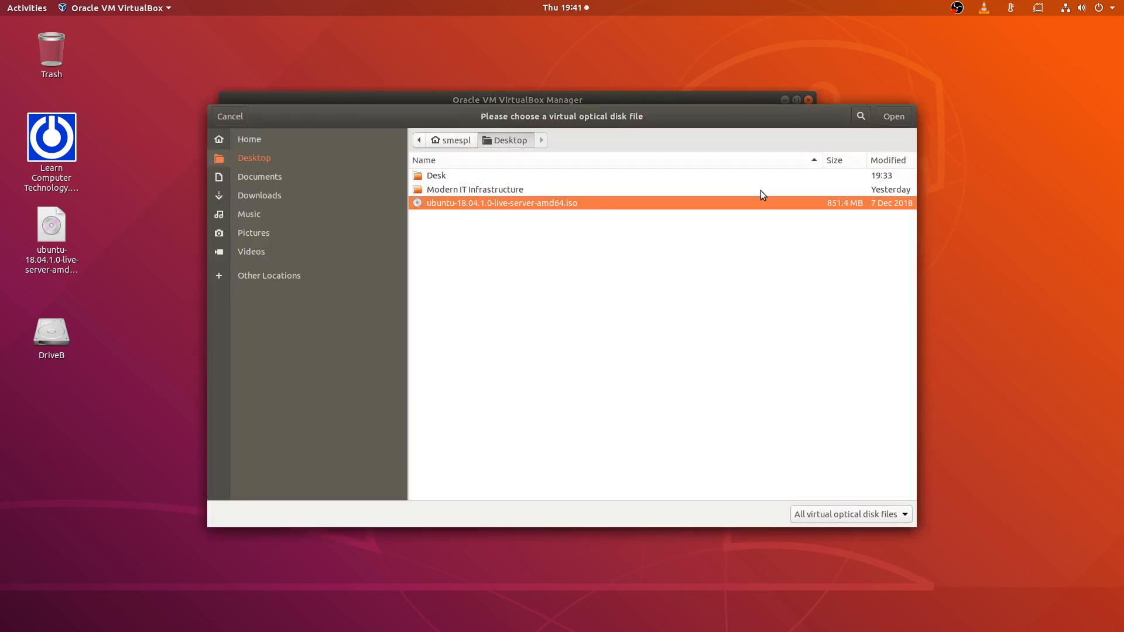
click(890, 117)
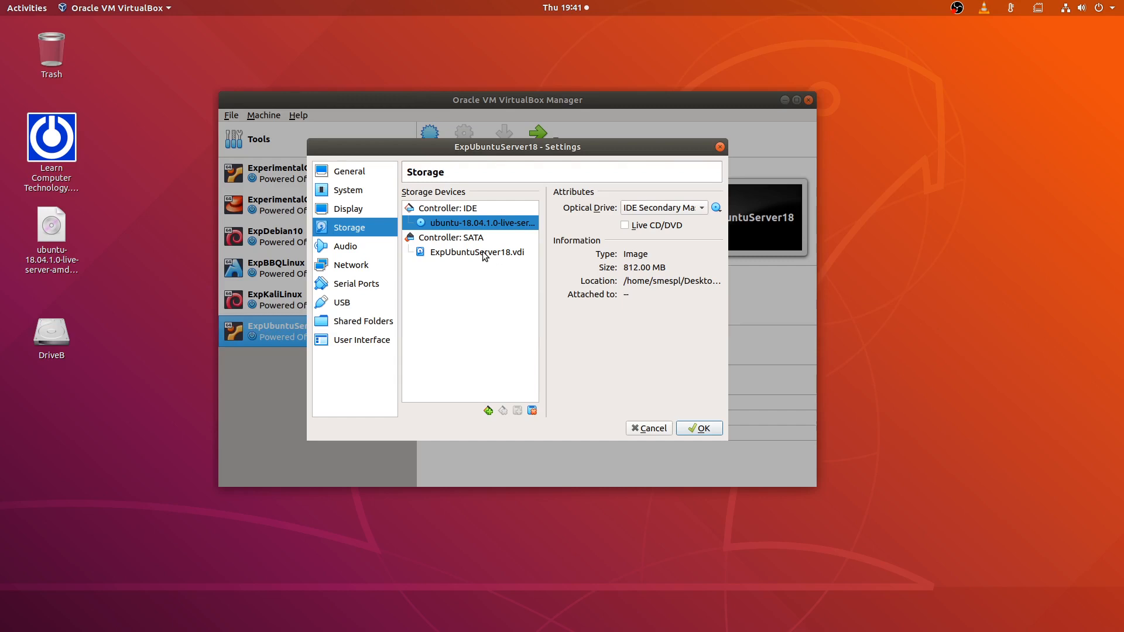
Attach the virtual machine's network Adapter 1 to a Bridged Adapter.
click(361, 253)
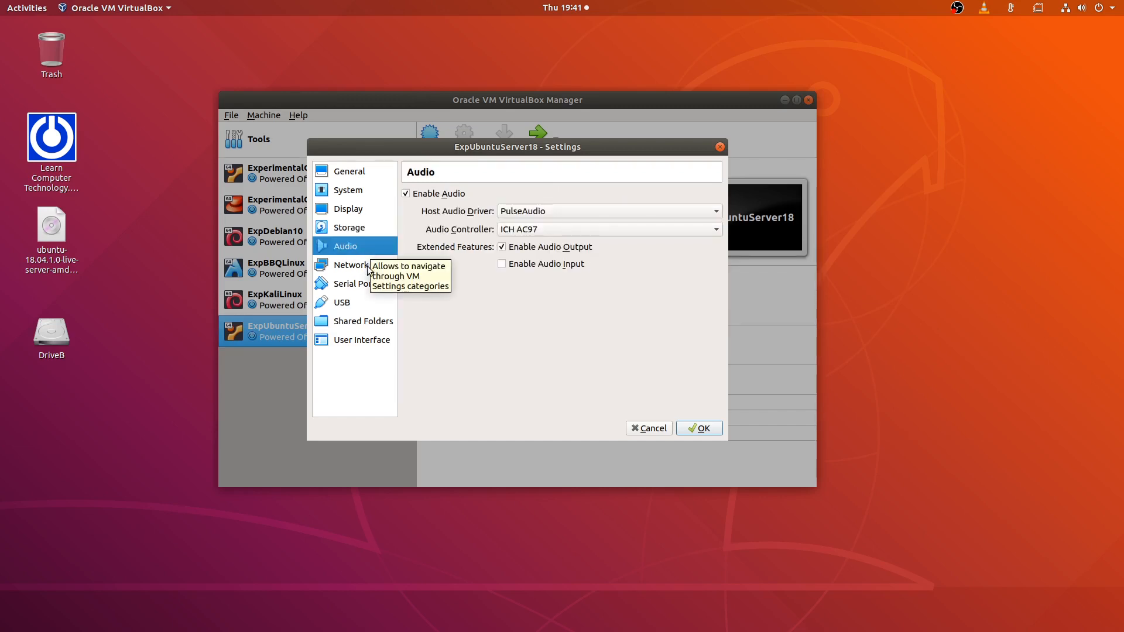
click(367, 269)
click(555, 236)
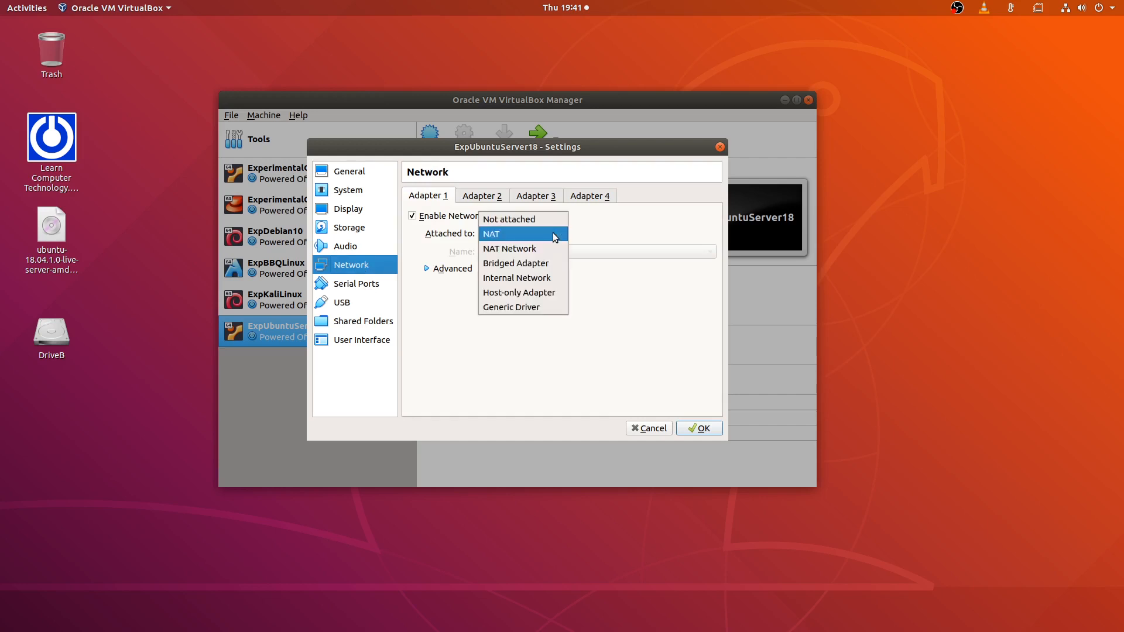
click(535, 263)
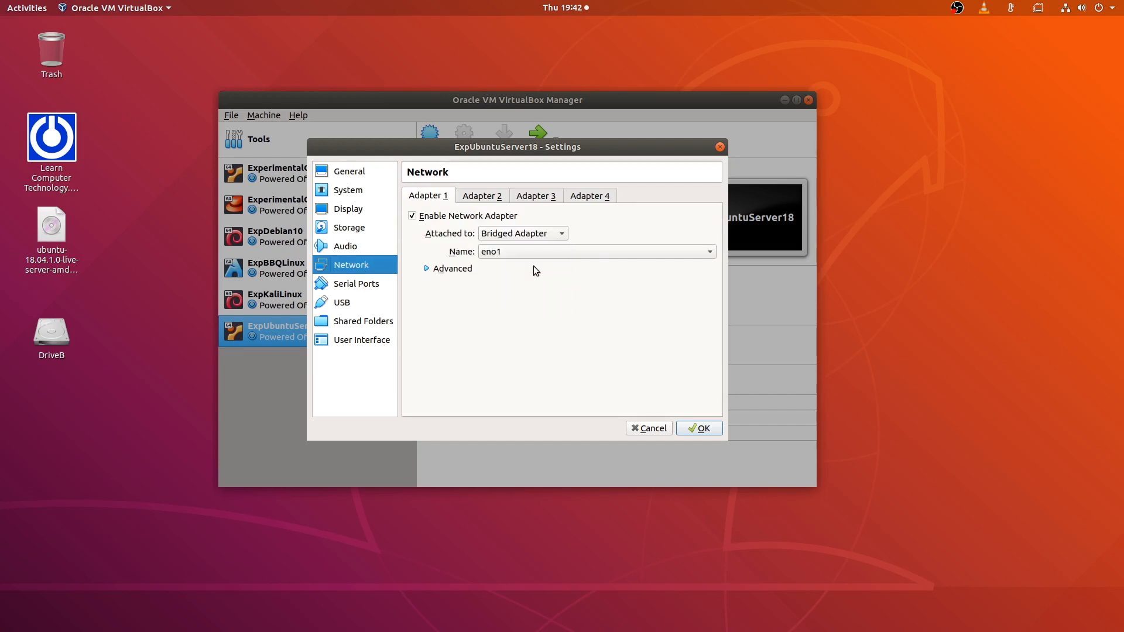
Review the serial port, USB, shared folder, user interface and general settings, and save the machine's configuration.
click(360, 286)
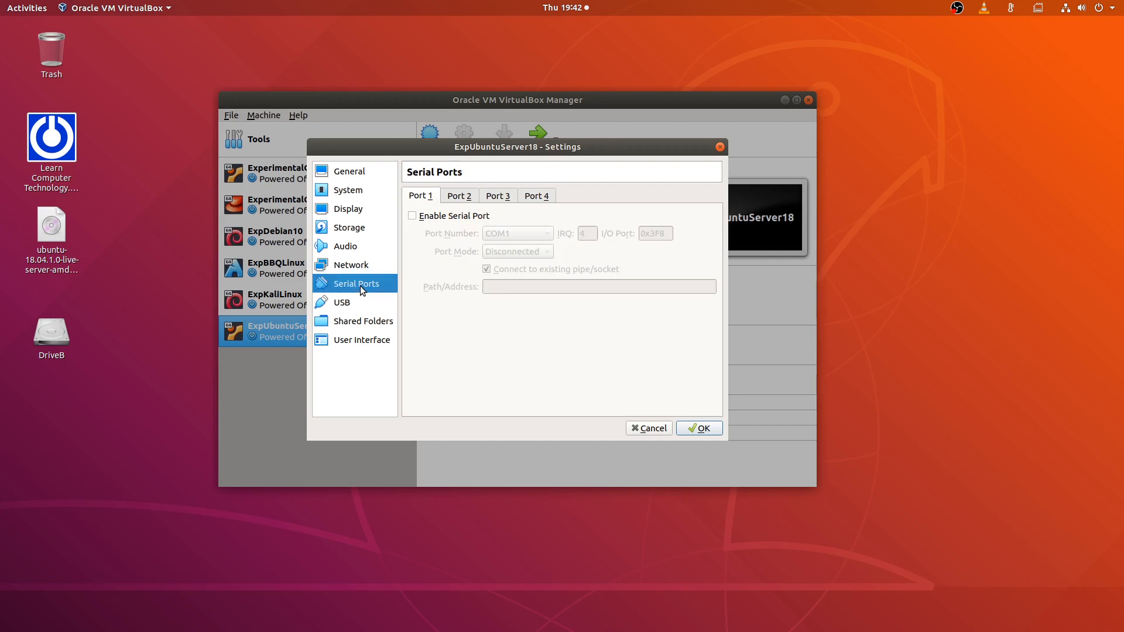
click(351, 304)
click(357, 321)
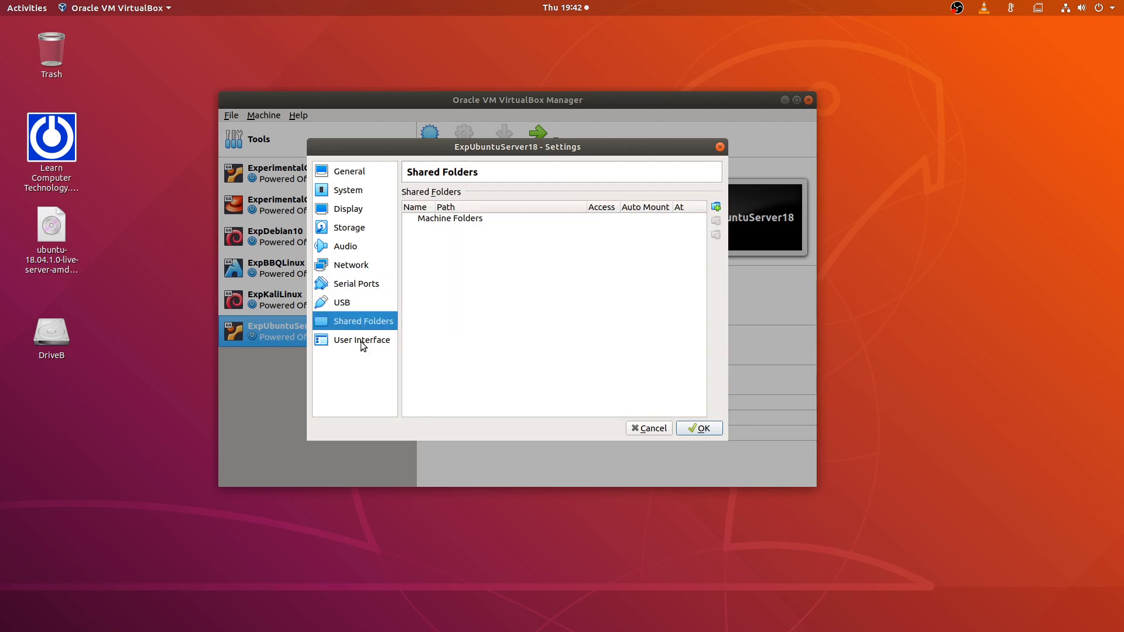
click(362, 340)
click(350, 173)
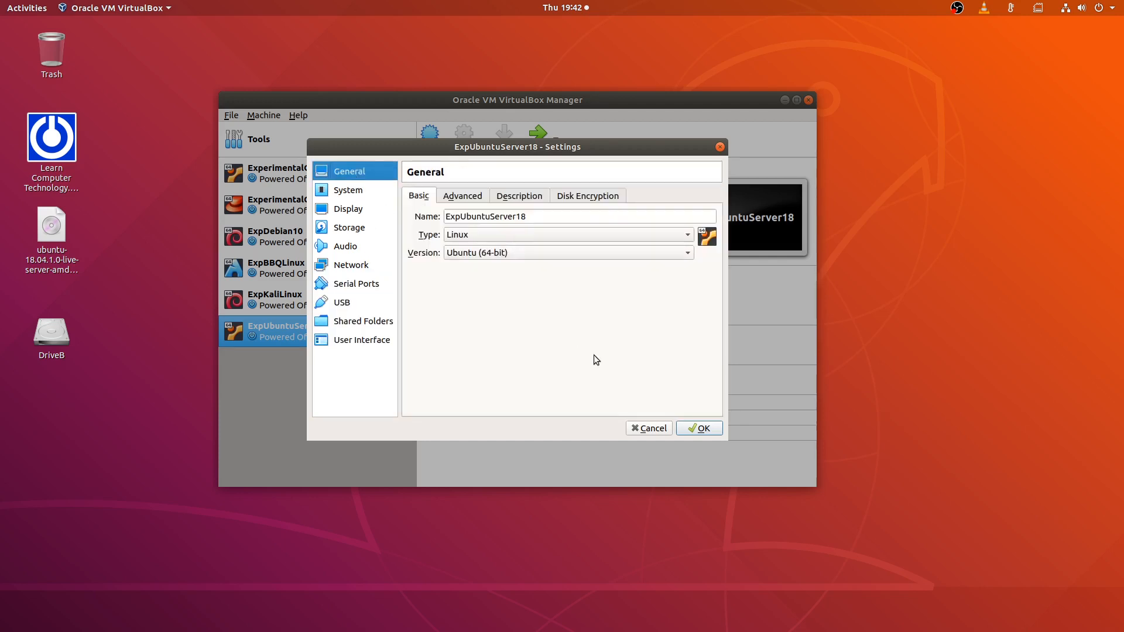
click(699, 428)
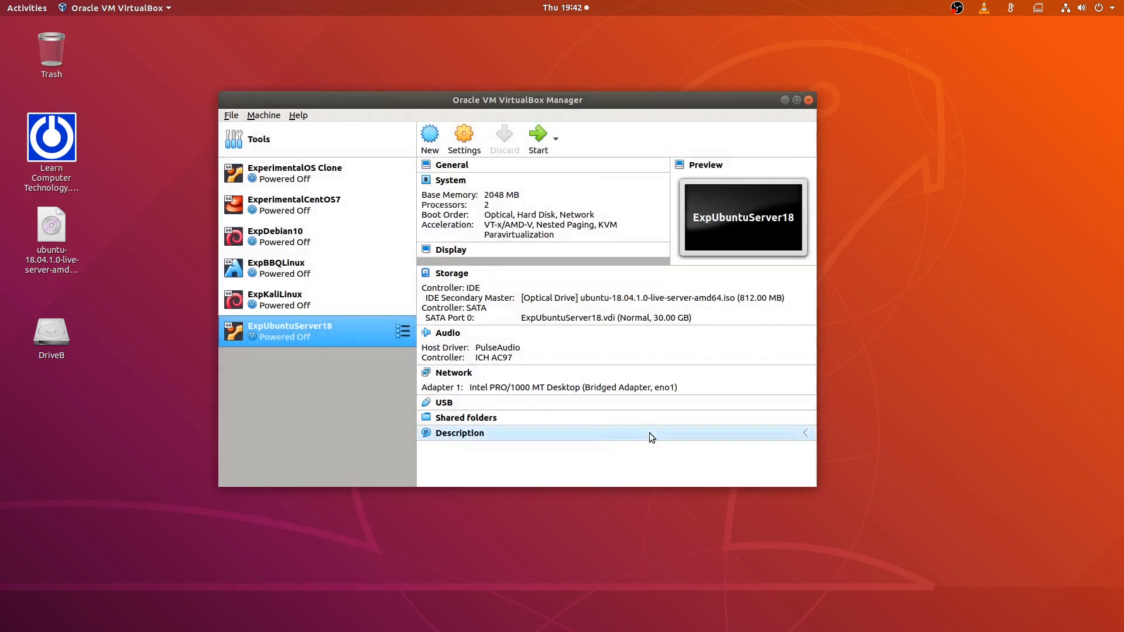
Start the ExpUbuntuServer18 machine, reposition its window and dismiss the auto capture keyboard notice.
right_click(360, 332)
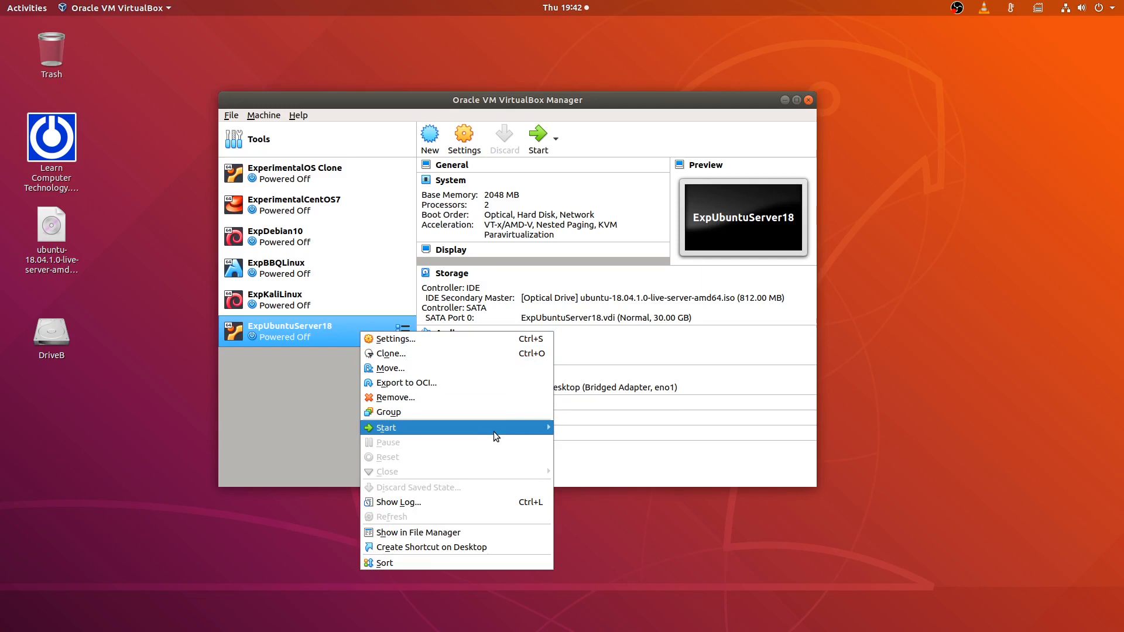
mouse_move(493, 428)
click(603, 433)
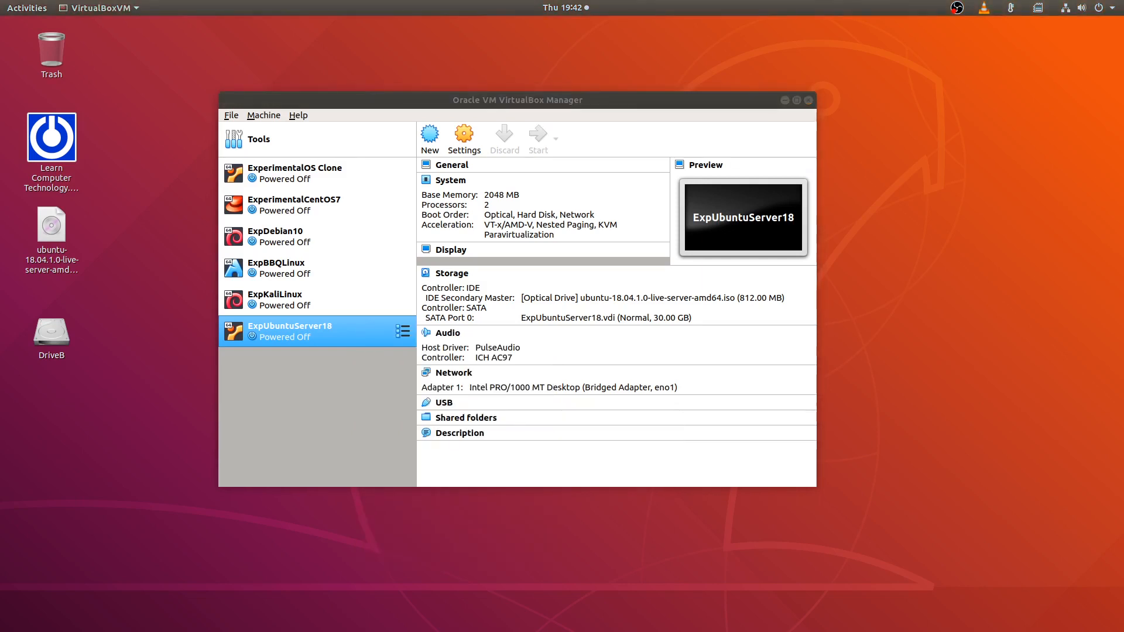
drag(689, 153, 492, 68)
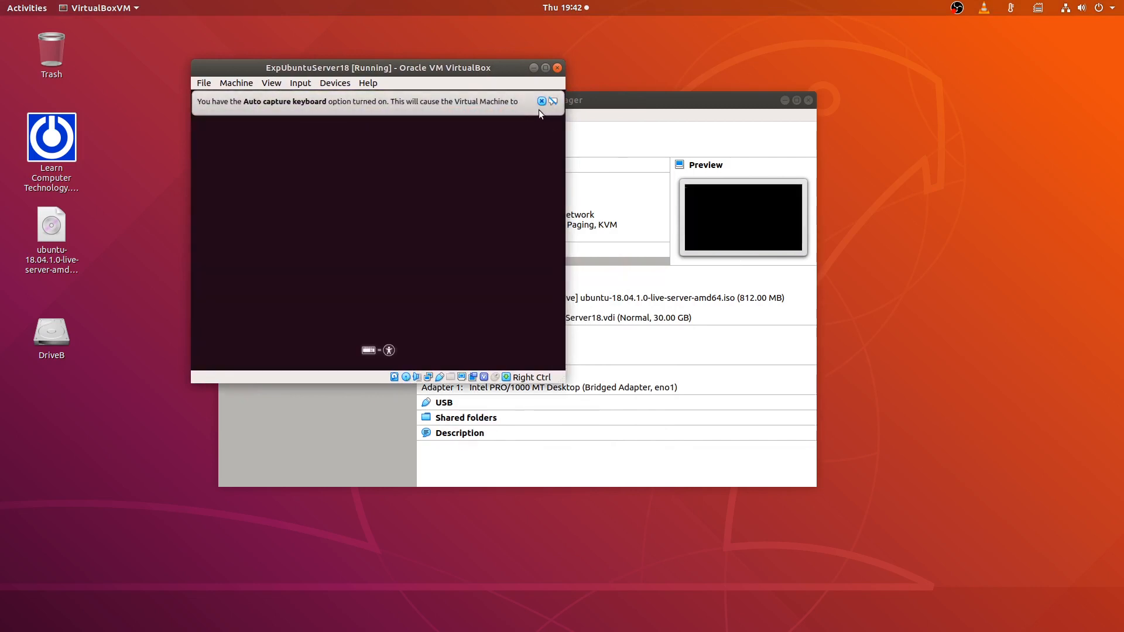
click(541, 102)
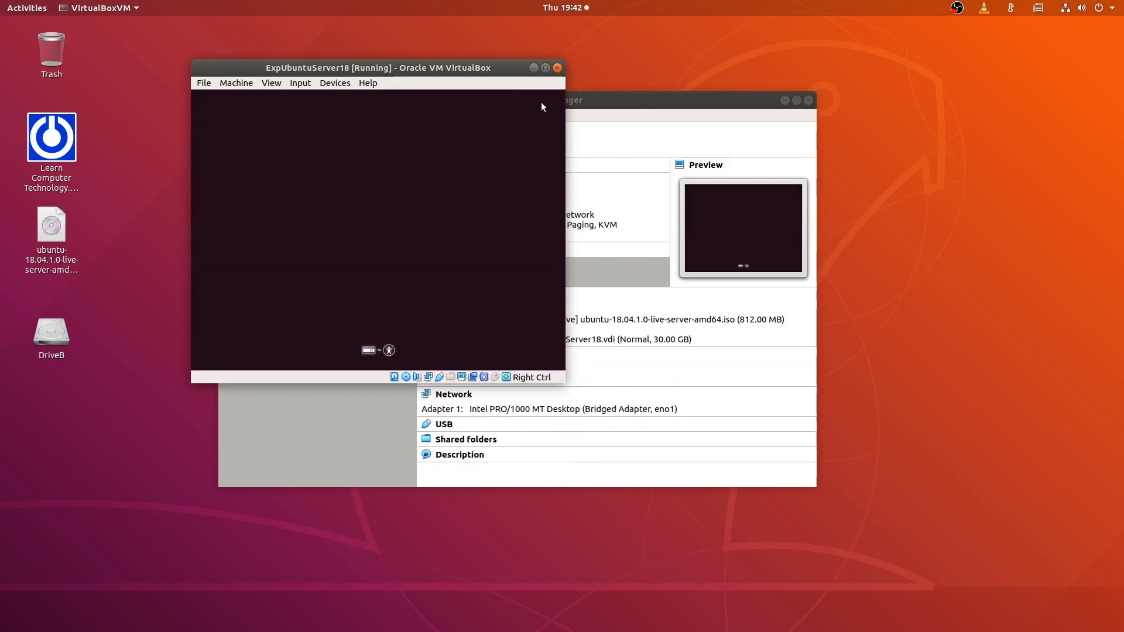
drag(502, 67, 495, 66)
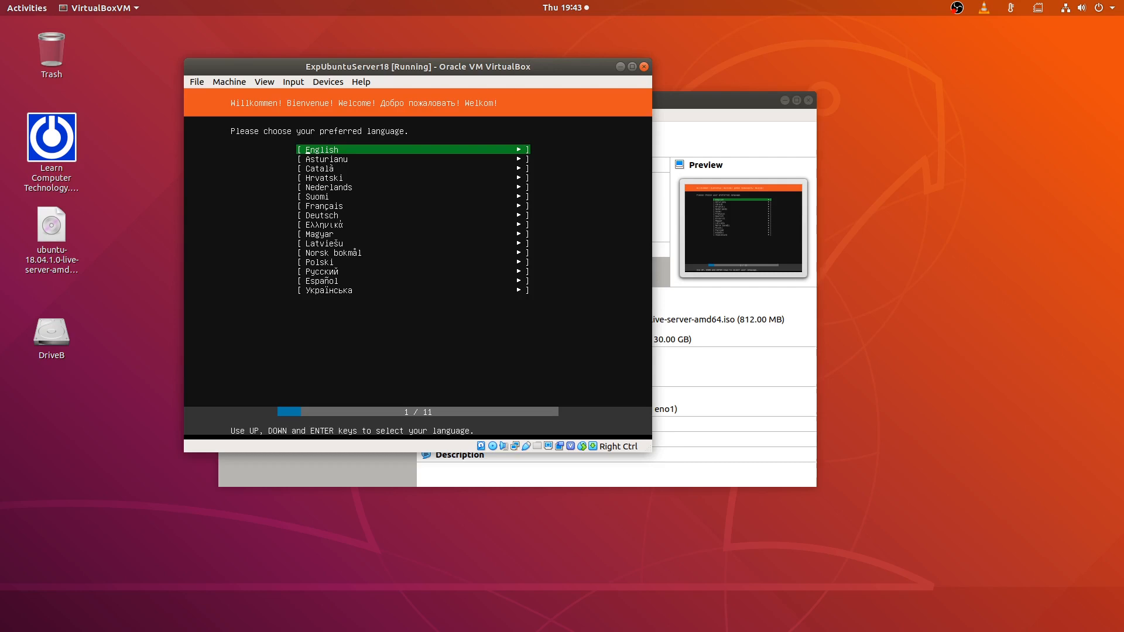
Choose English as the installer language and accept the English (US) keyboard layout and variant.
key(Down)
key(Up)
key(Return)
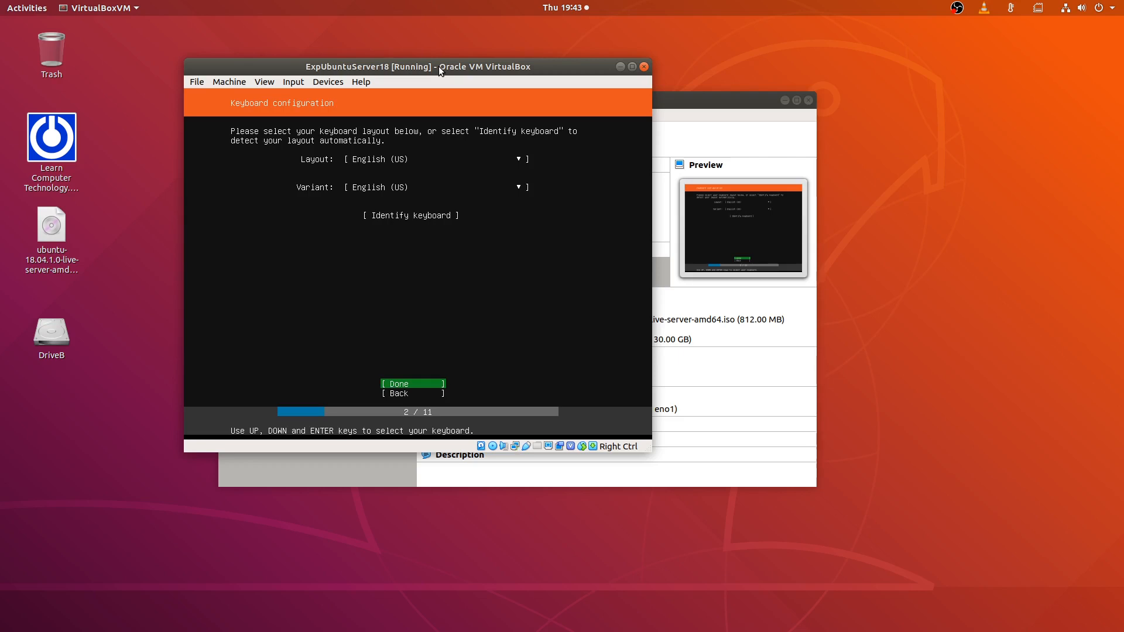
key(Up)
key(Down)
key(Return)
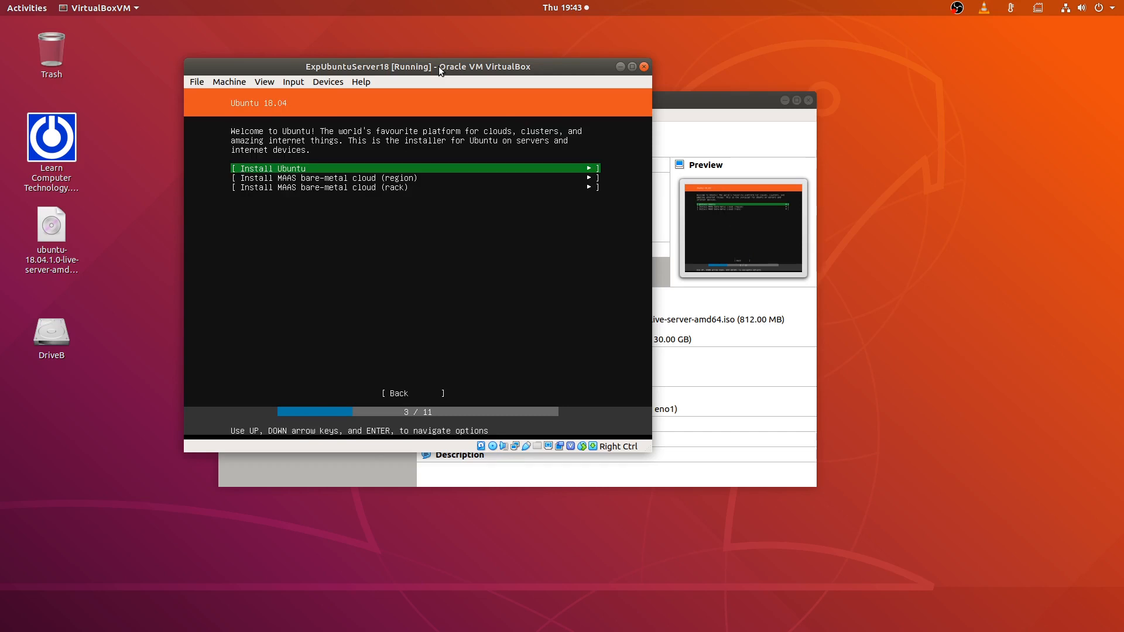
Choose Install Ubuntu as the installation type rather than a MAAS bare-metal cloud.
key(Down)
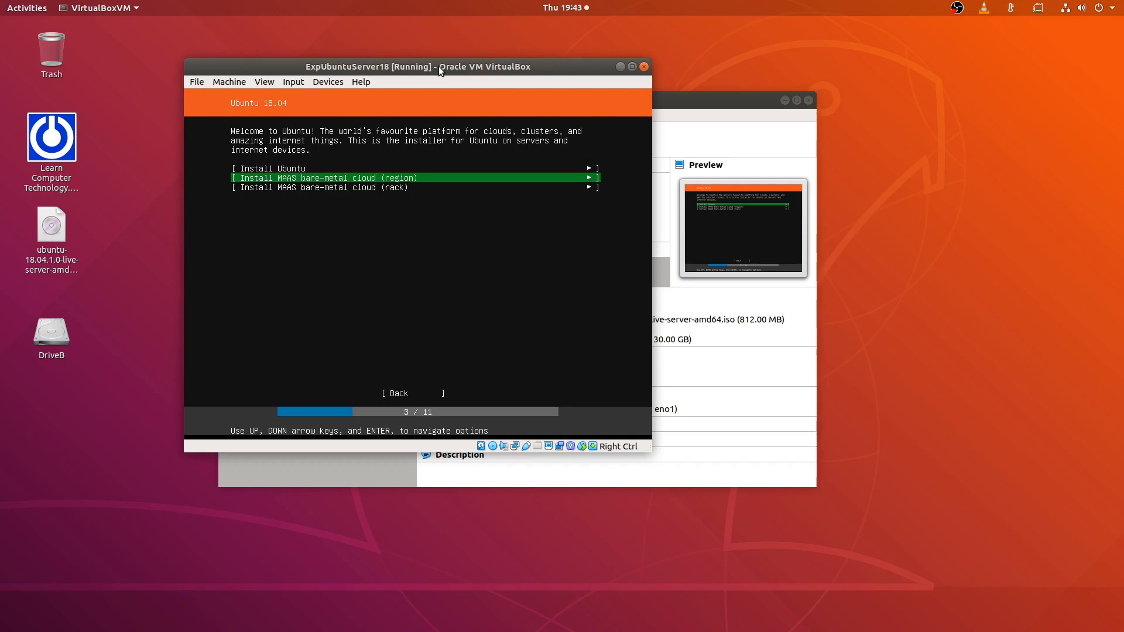
key(Up)
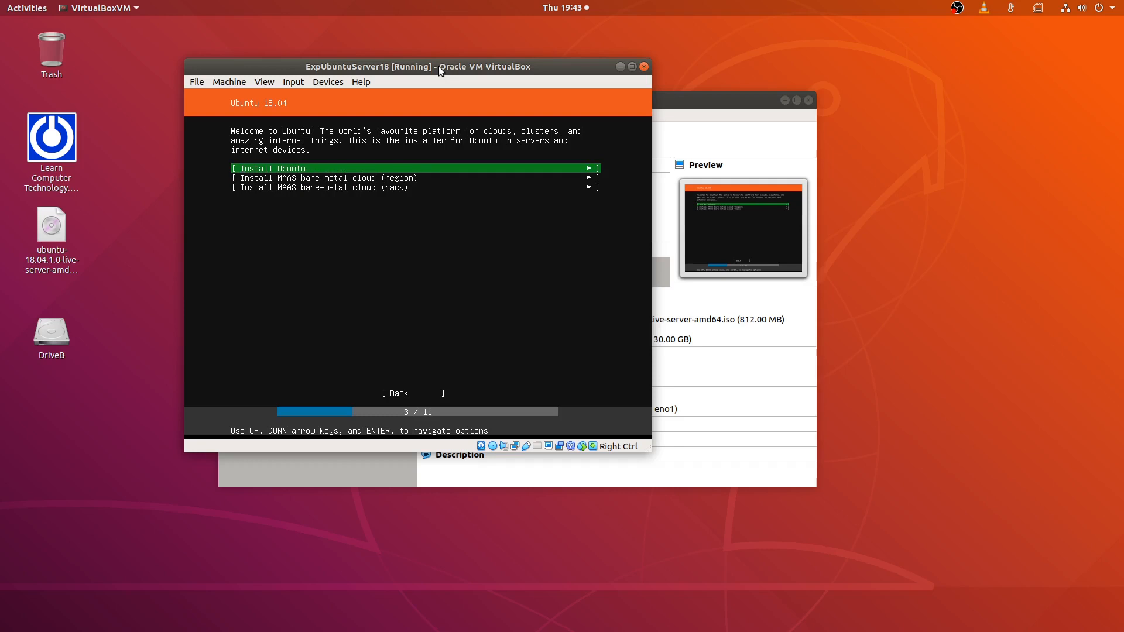
key(Return)
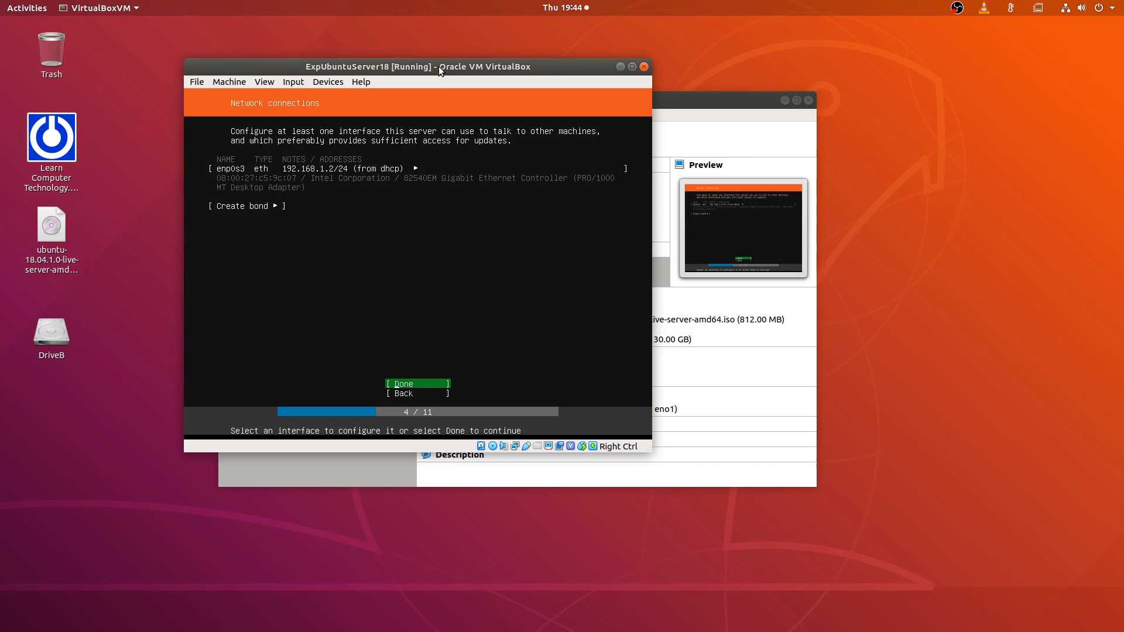
Accept the enp0s3 DHCP network connection, leave the proxy address blank and keep the default Ubuntu archive mirror.
key(Return)
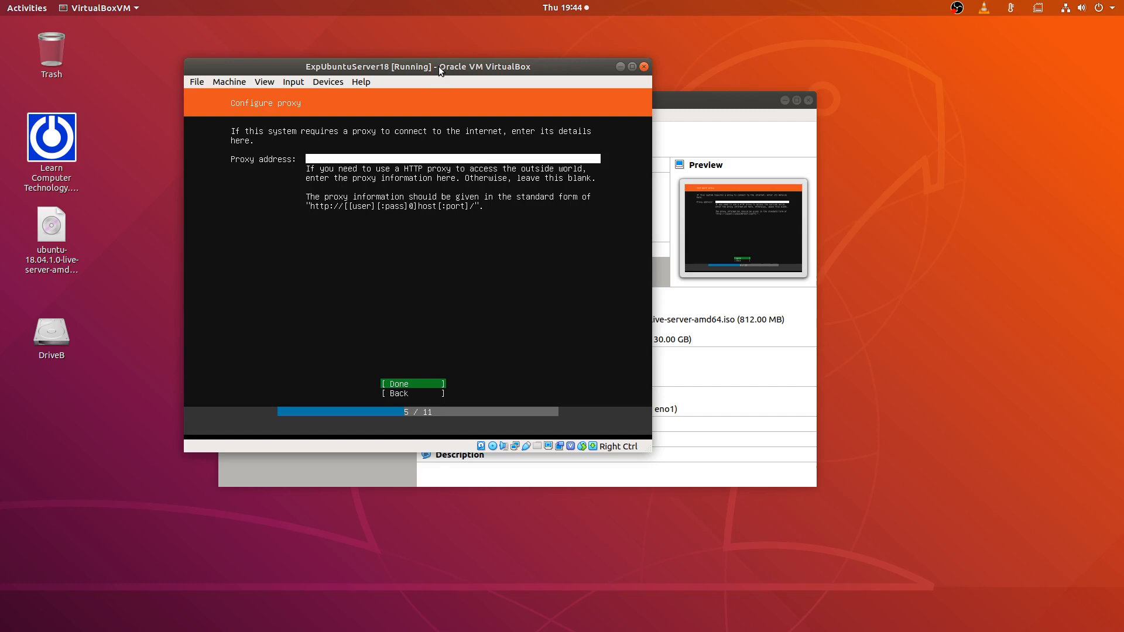
key(Return)
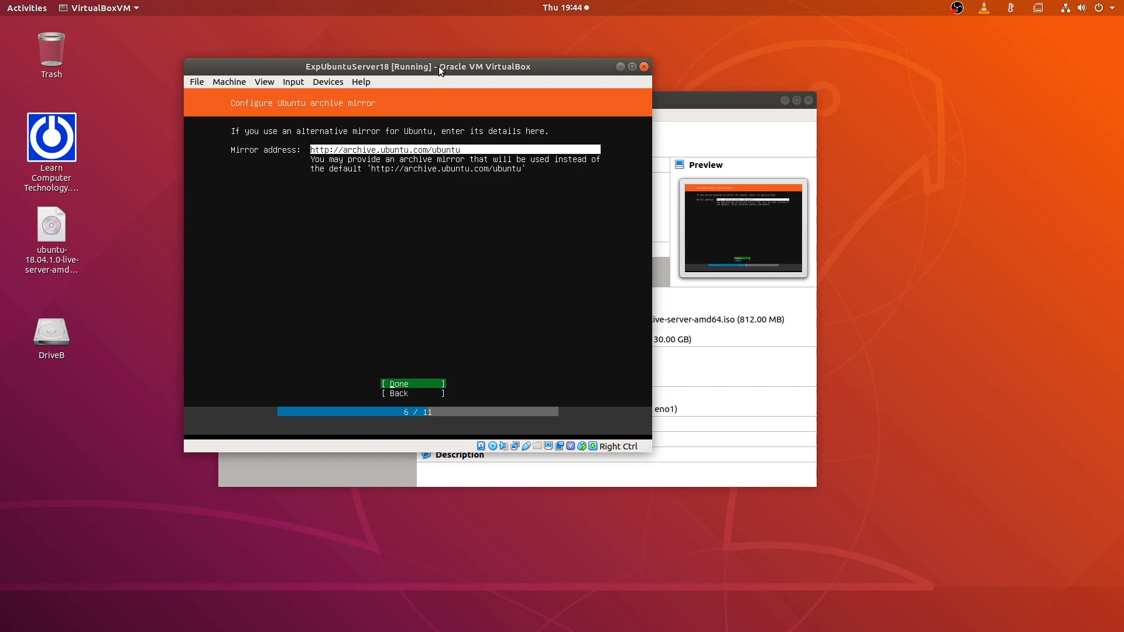
key(Return)
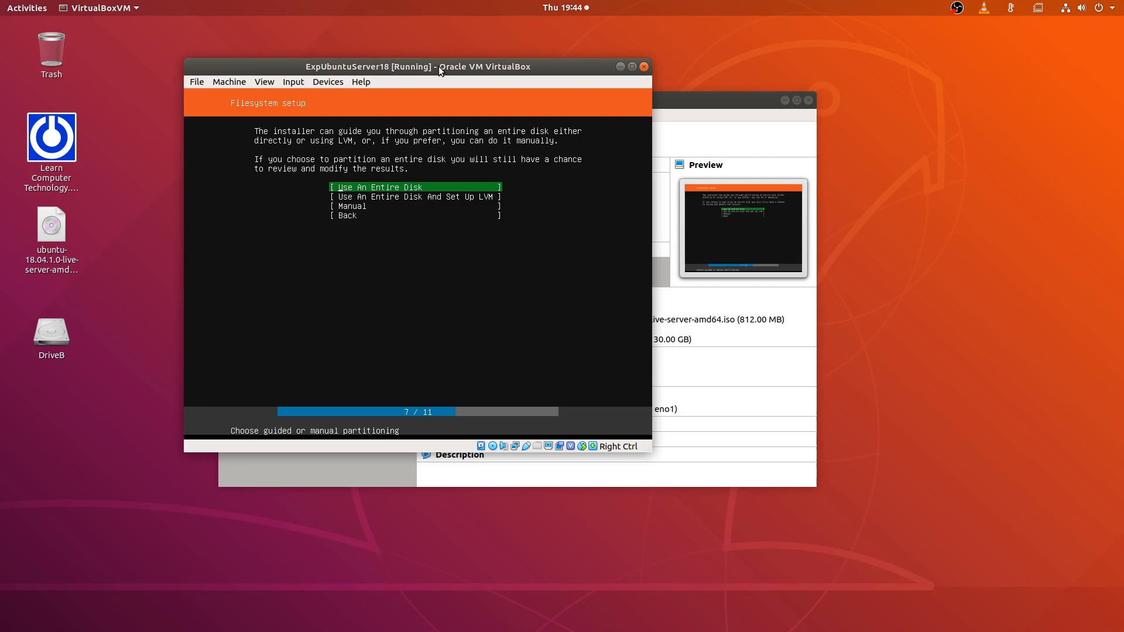
Partition the entire 30 GB VBOX_HARDDISK with the guided scheme and confirm the destructive action to begin the installation.
key(Return)
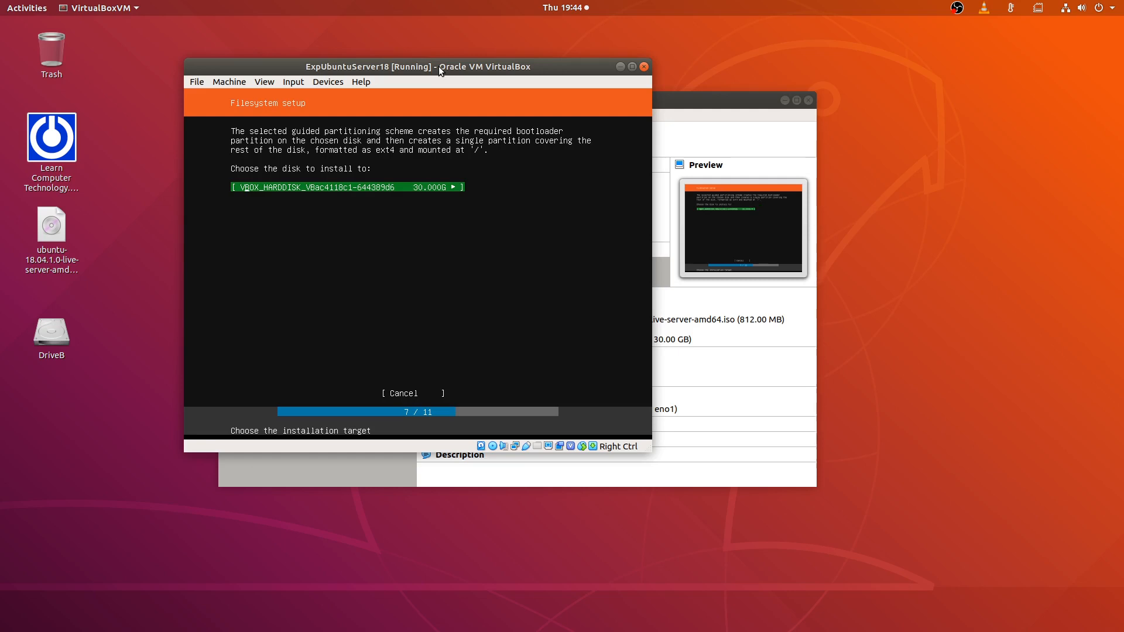
key(Return)
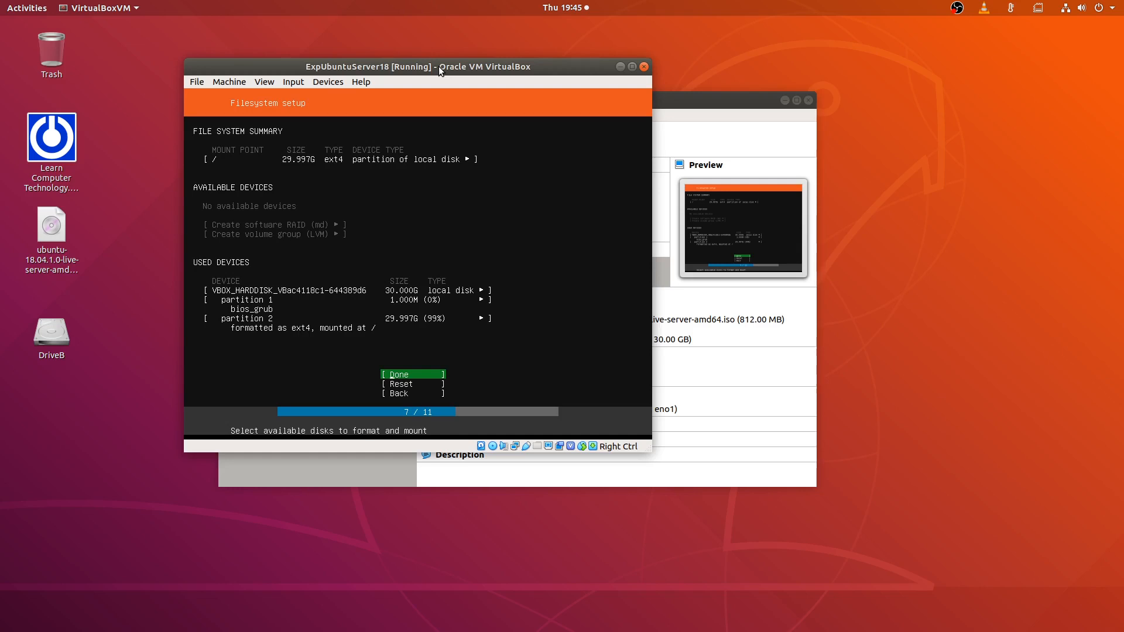
key(Return)
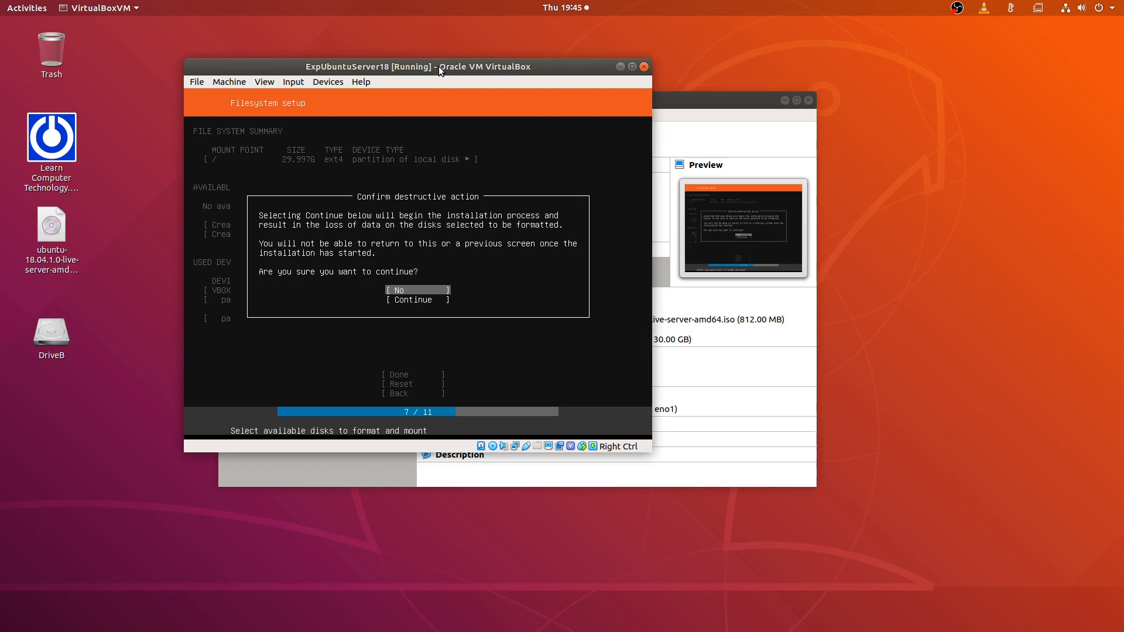
key(Return)
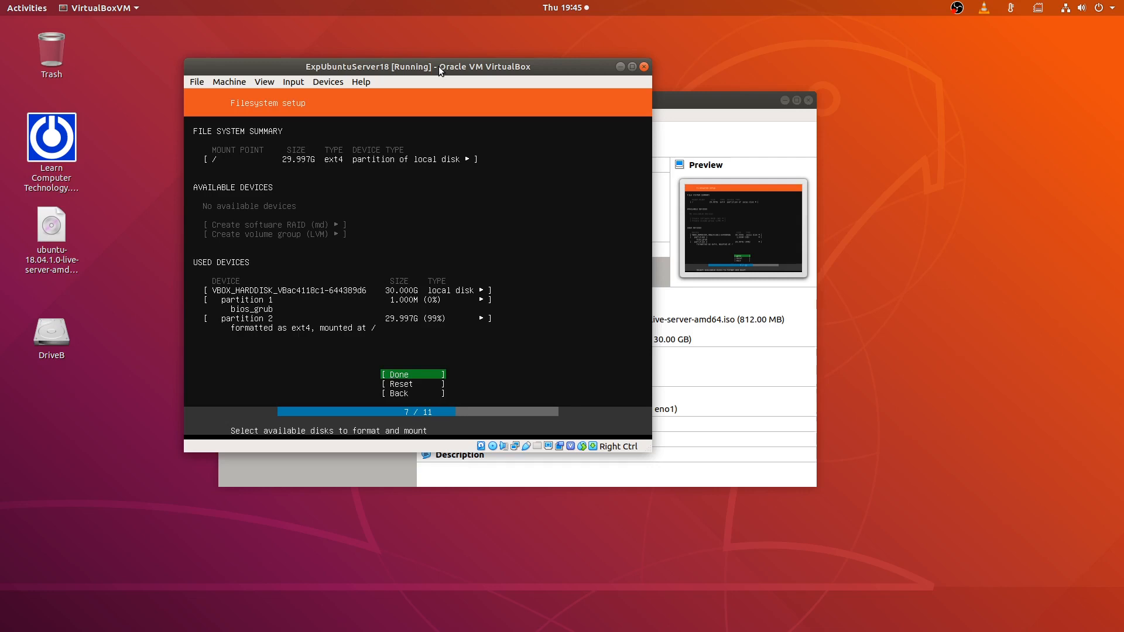
key(Return)
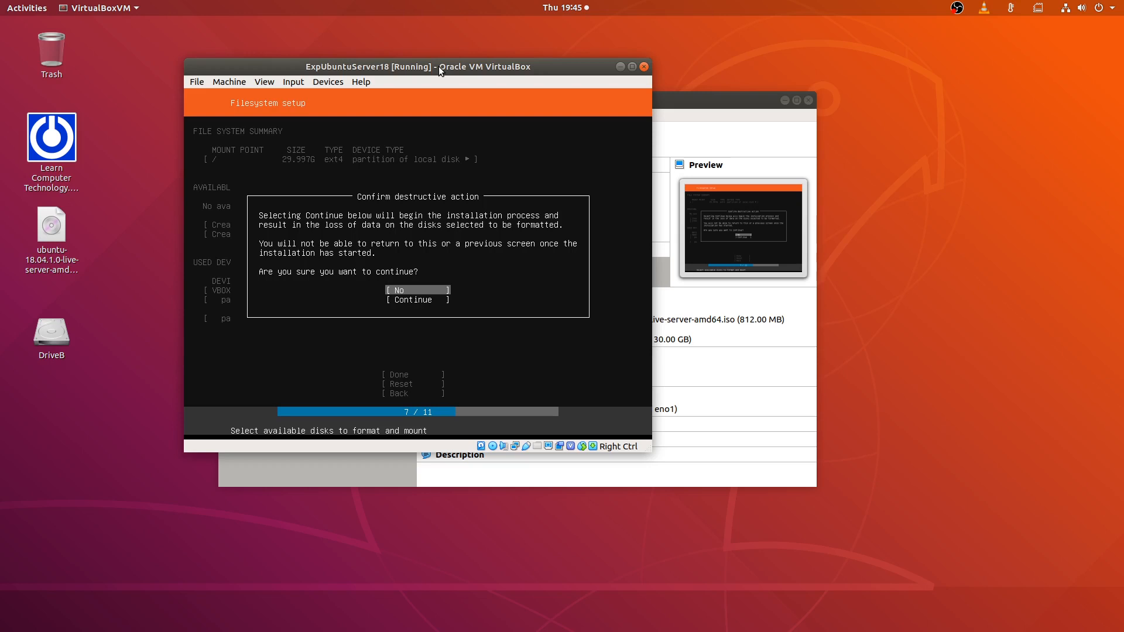
key(Down)
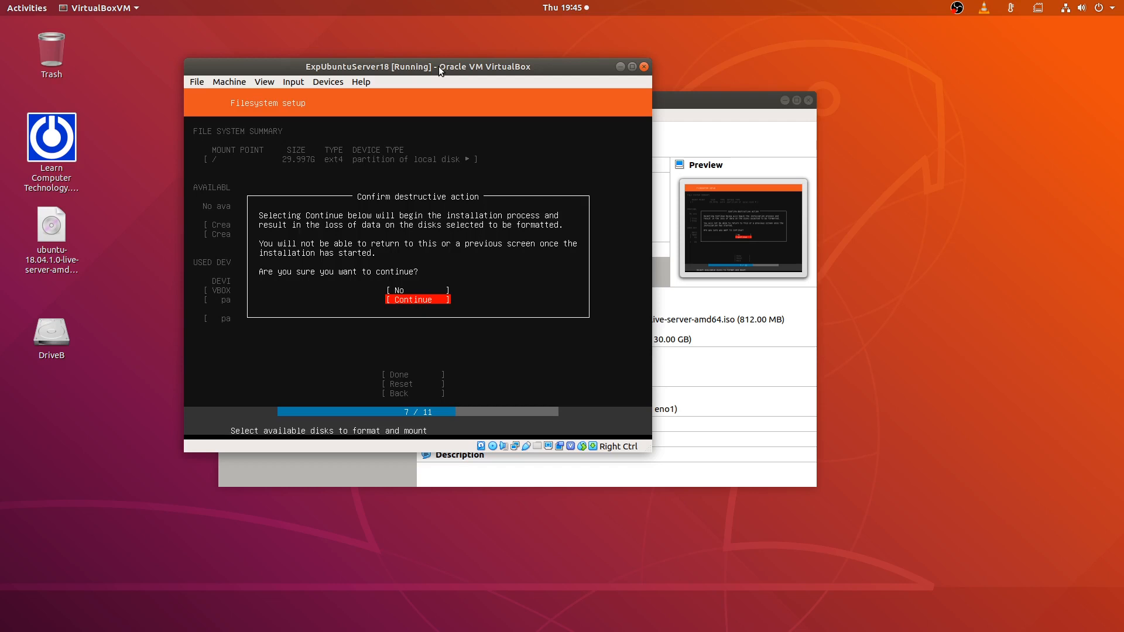
key(Return)
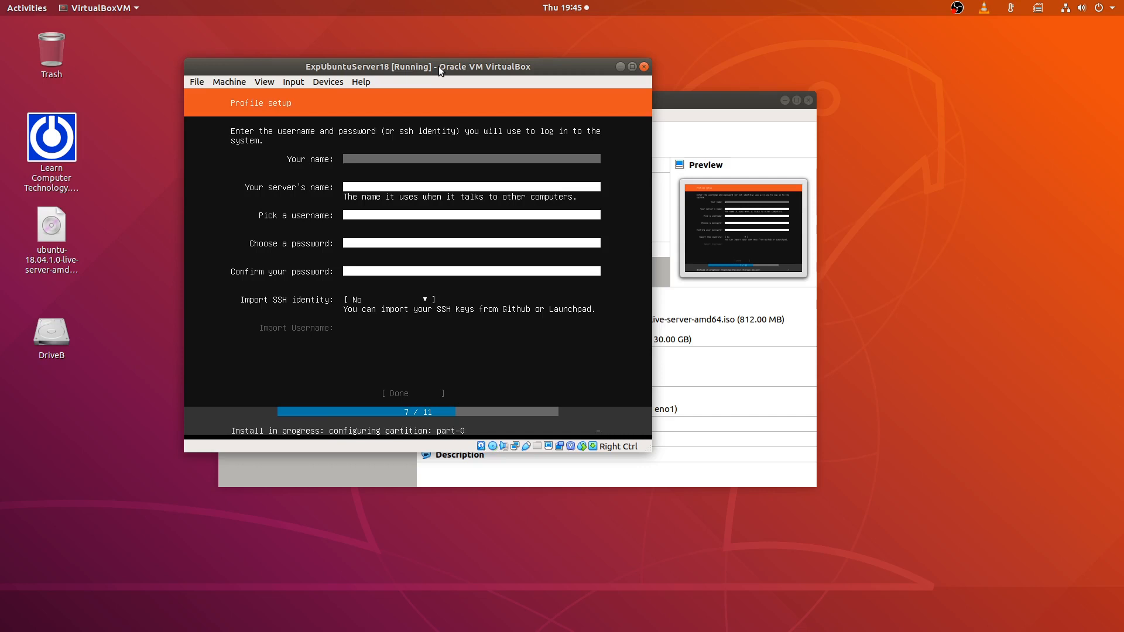
In the profile setup, fill in the user's name and set the server's name to smeplus.
text(smeplus)
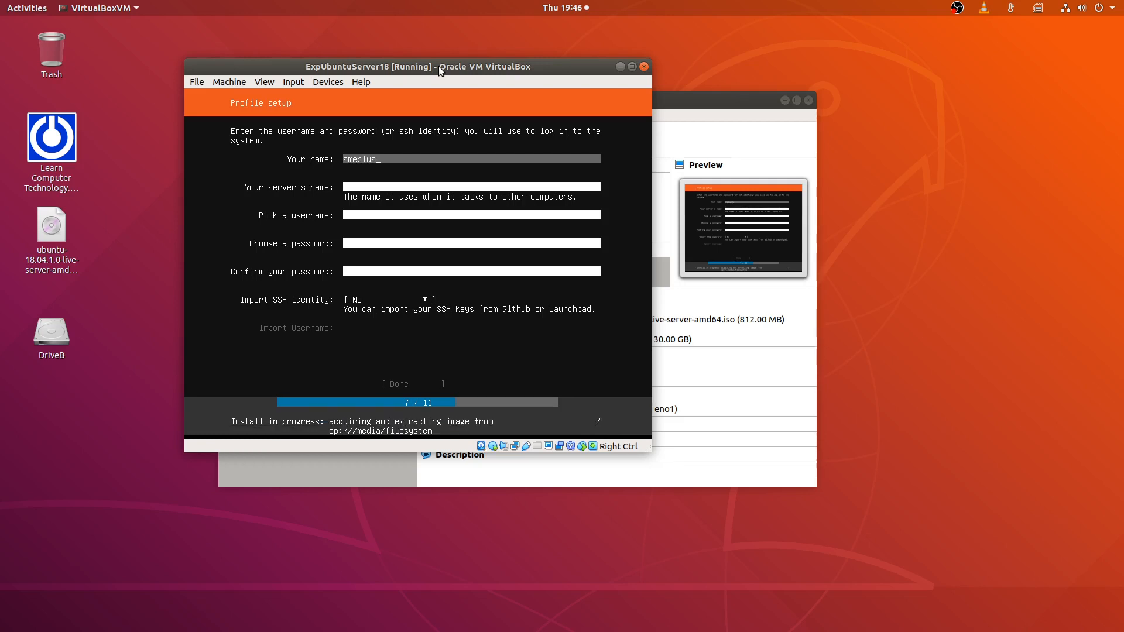
key(Tab)
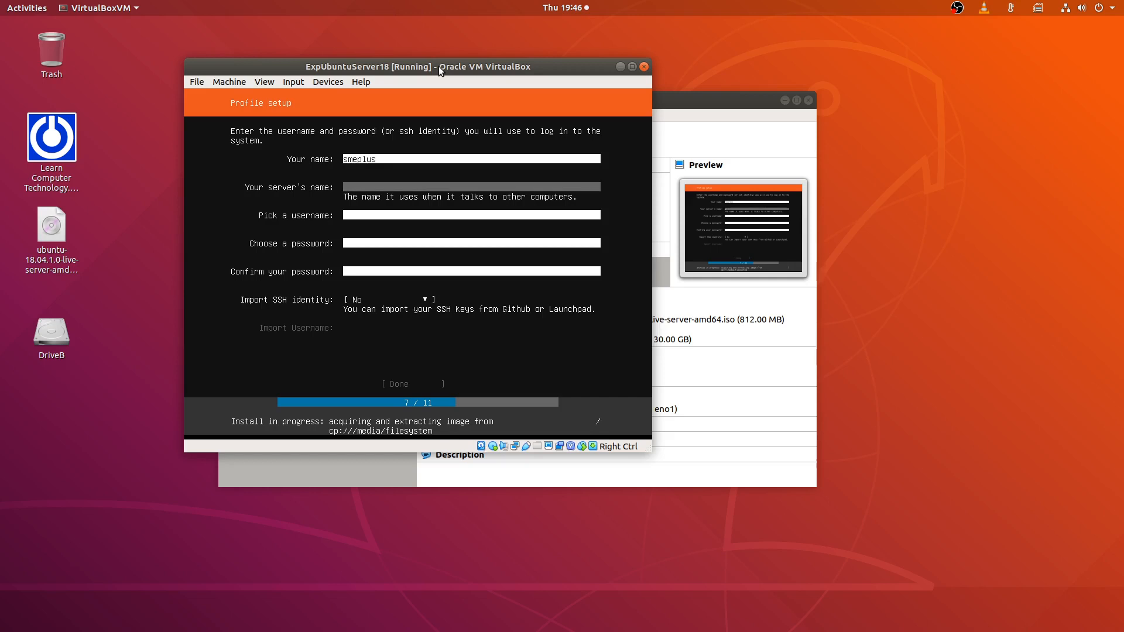
key(Tab)
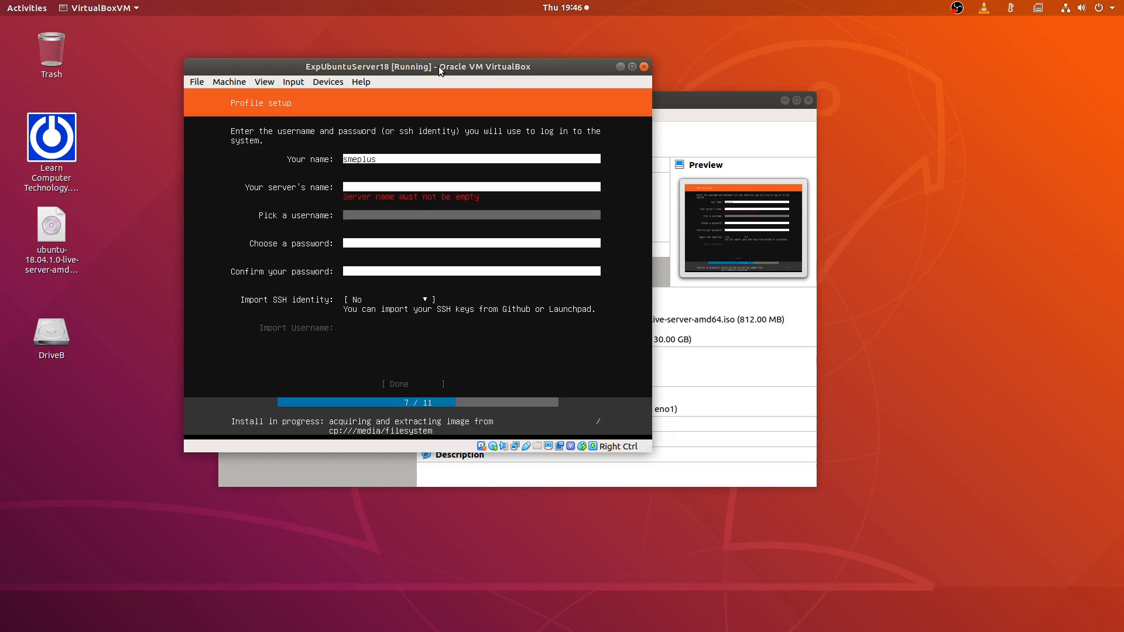
key(shift+Tab)
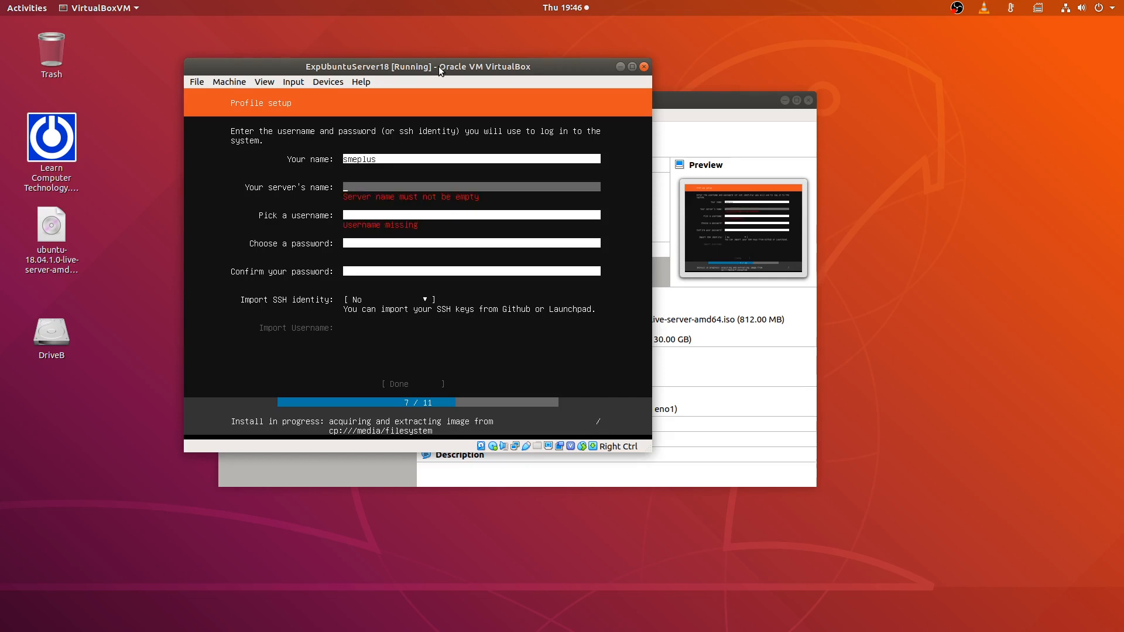
text(sme)
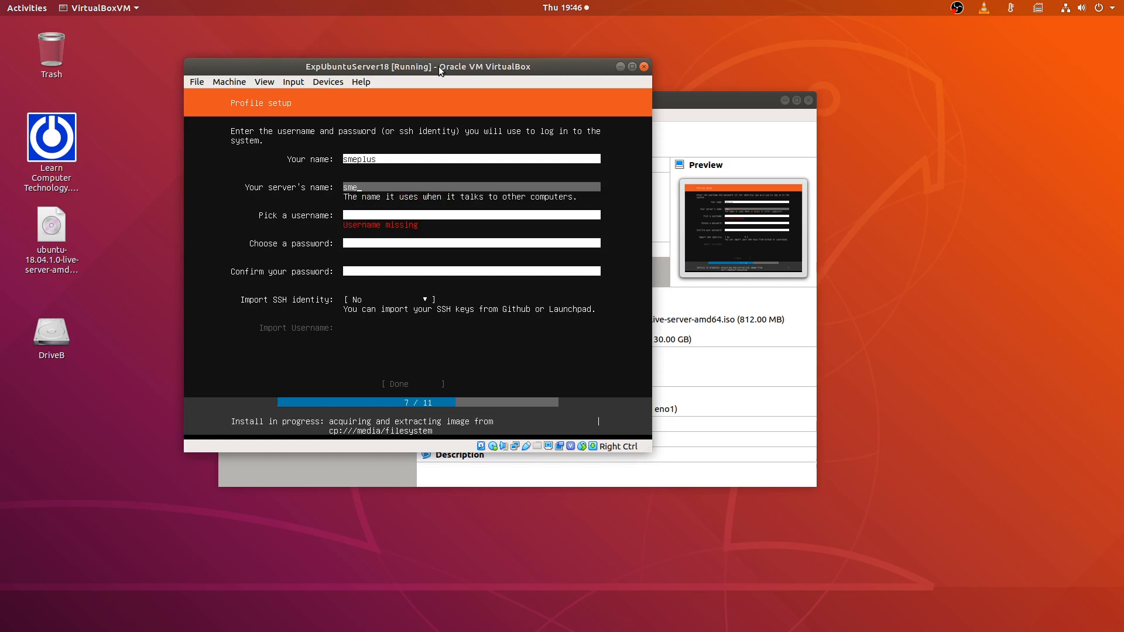
text(plus)
key(Tab)
Set the login username to smepluse in the profile setup.
text(sm)
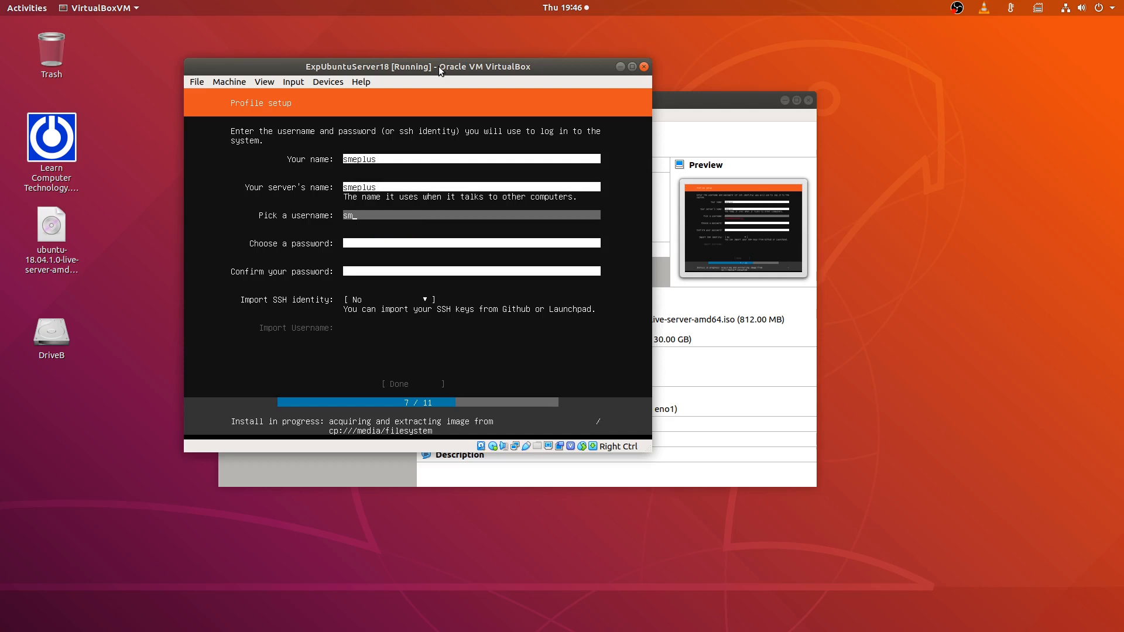
text(eplus)
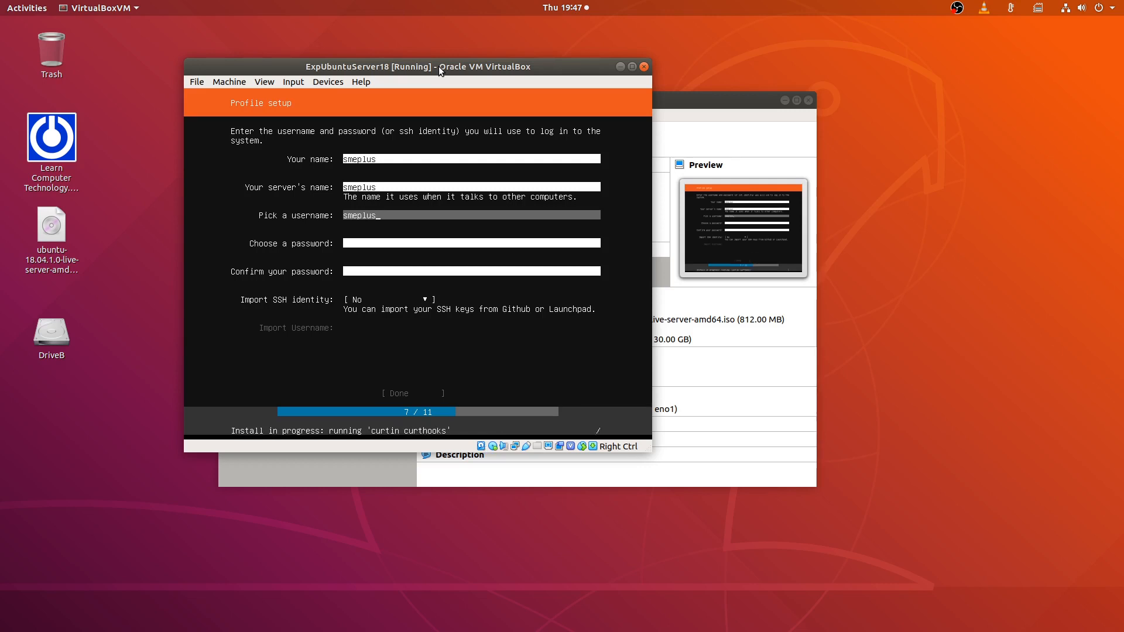
text(e)
key(Tab)
Enter and confirm the account password, leave the SSH identity import at No and submit the profile.
text(****)
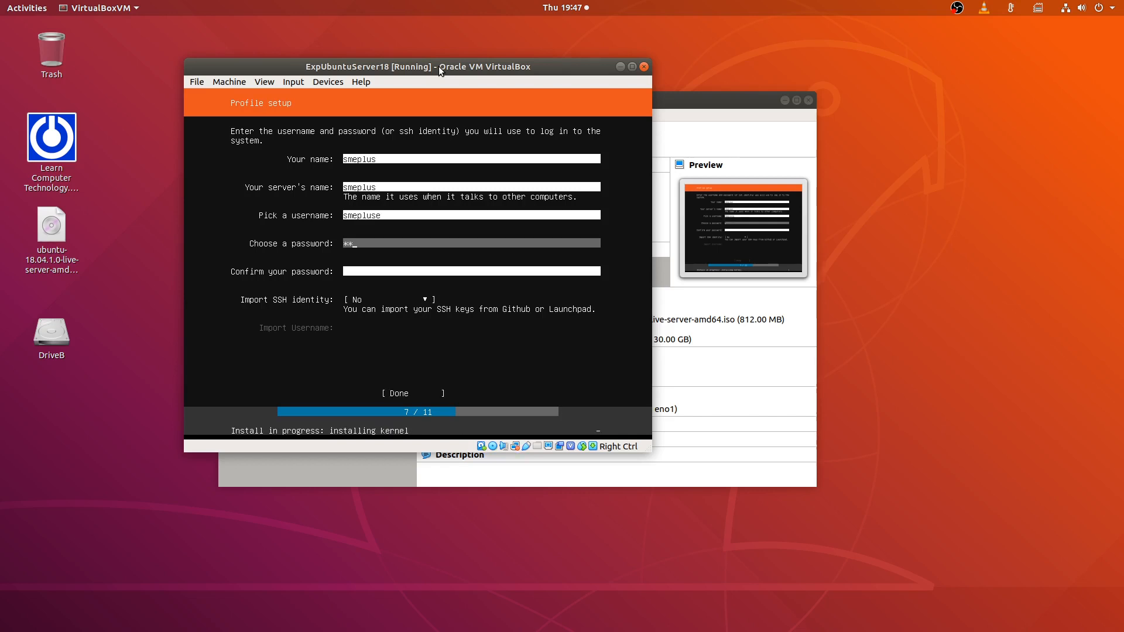
text(**)
key(Tab)
text(*******)
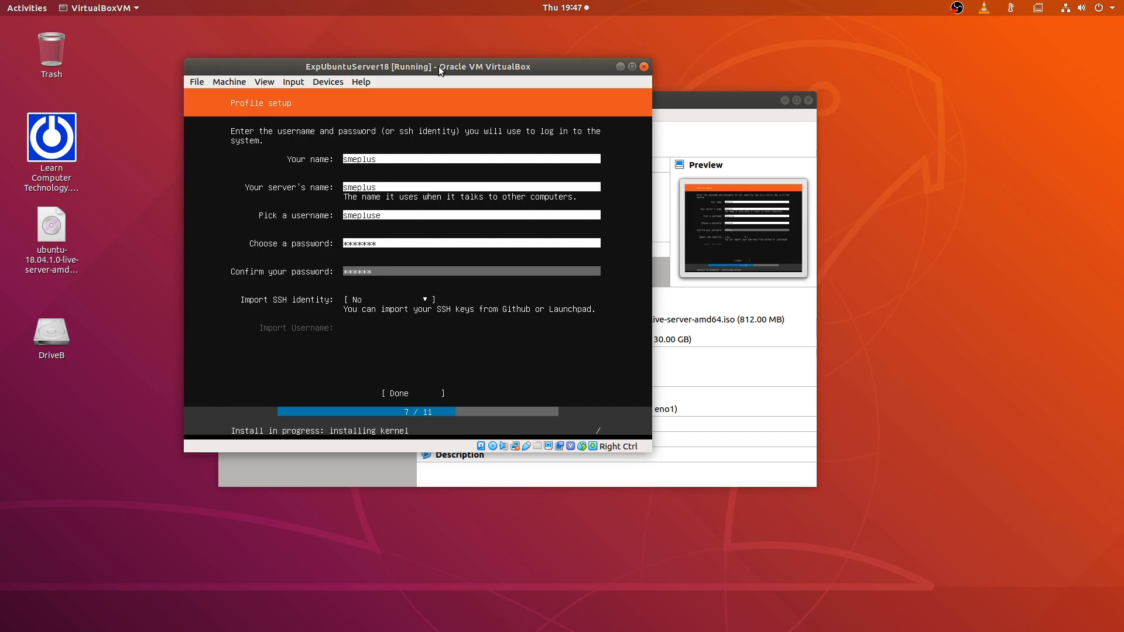
text(*)
key(Tab)
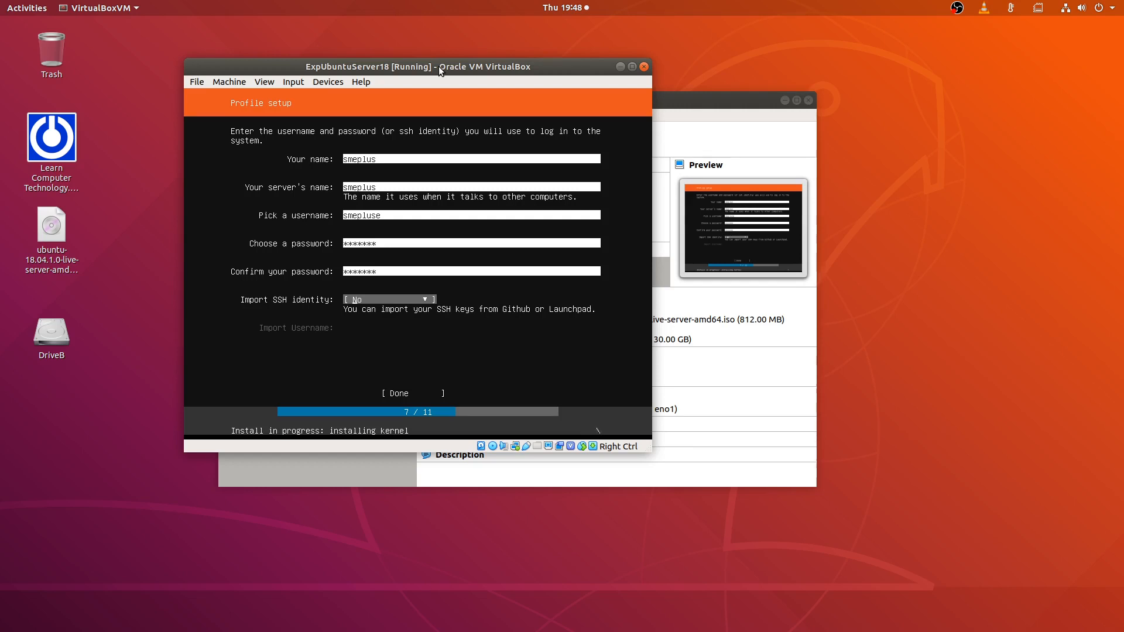
key(Tab)
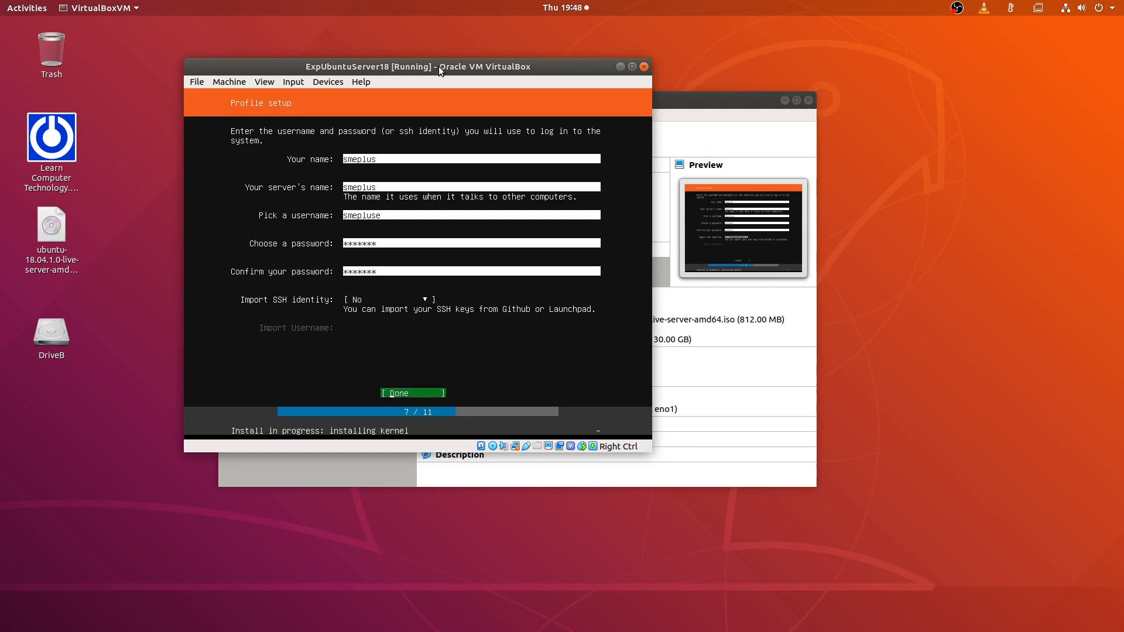
key(Return)
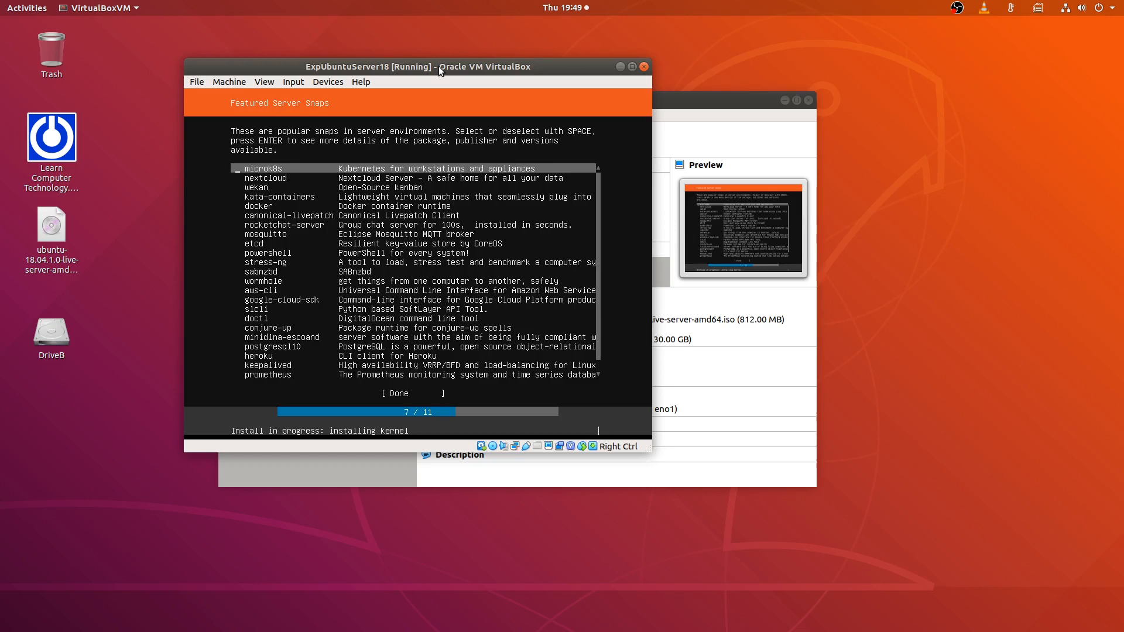
Continue without selecting any featured server snaps and reboot once the installation is complete.
key(Tab)
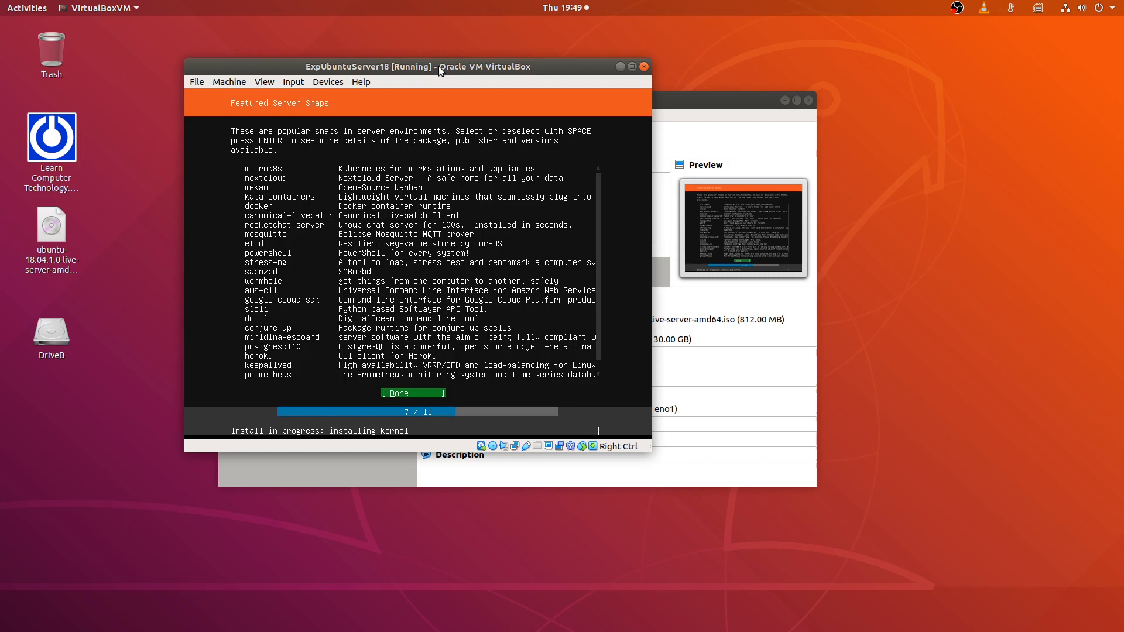
key(shift+Tab)
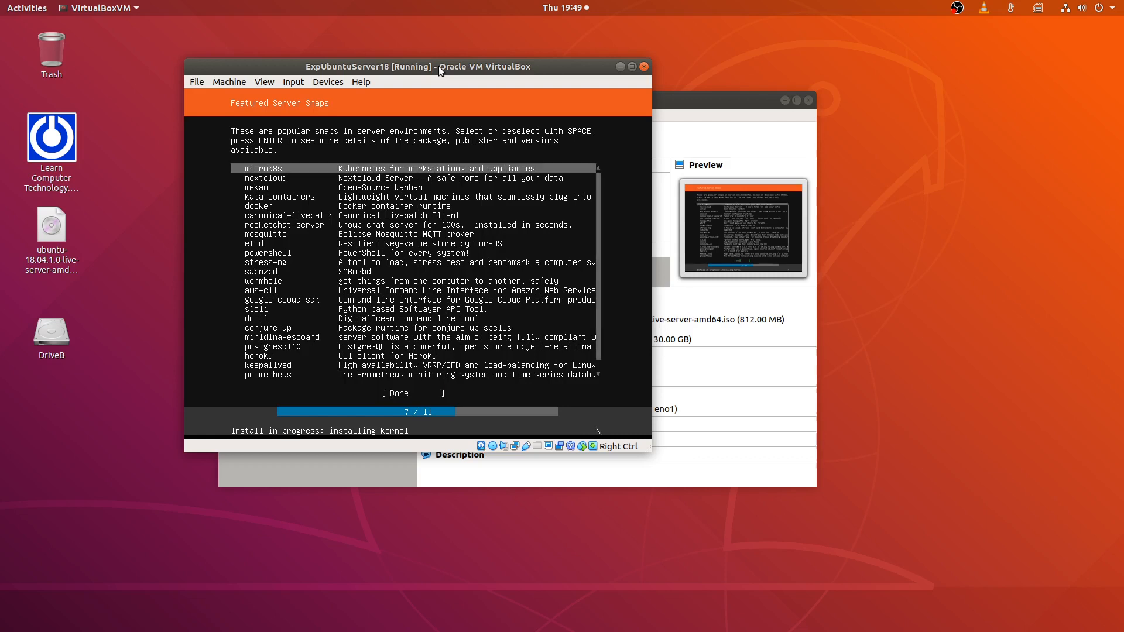
key(Down)
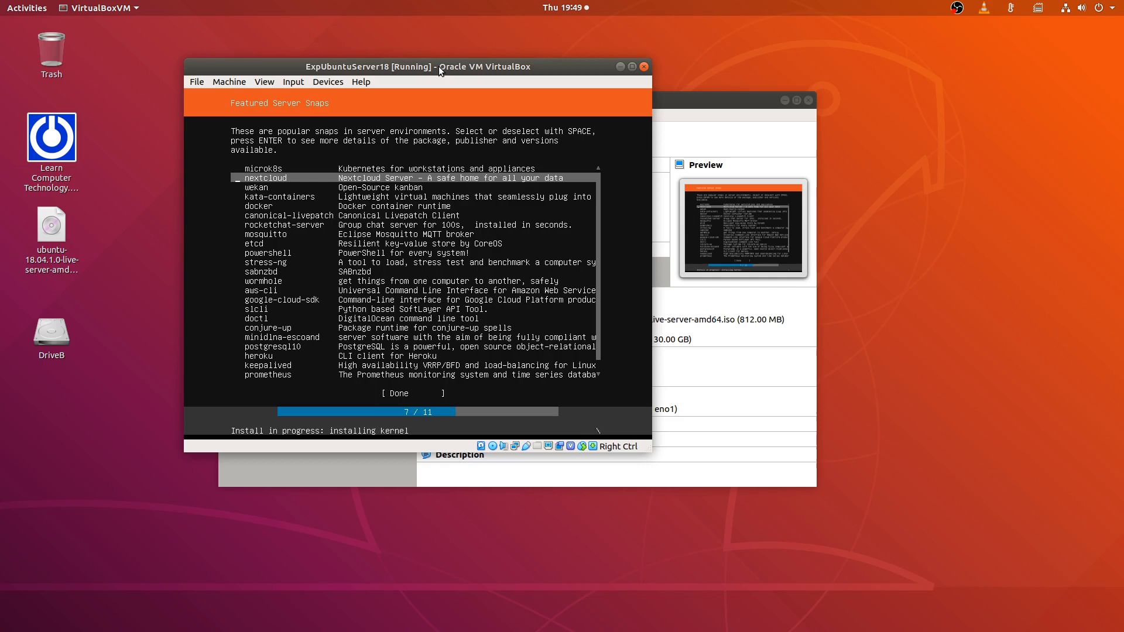
key(Tab)
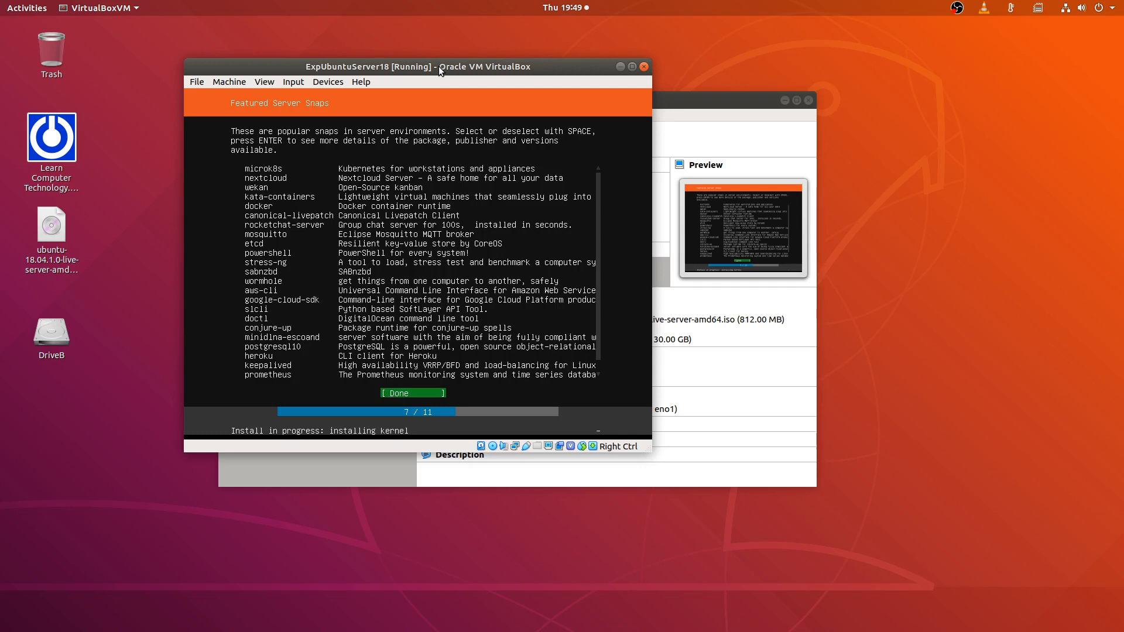
key(Return)
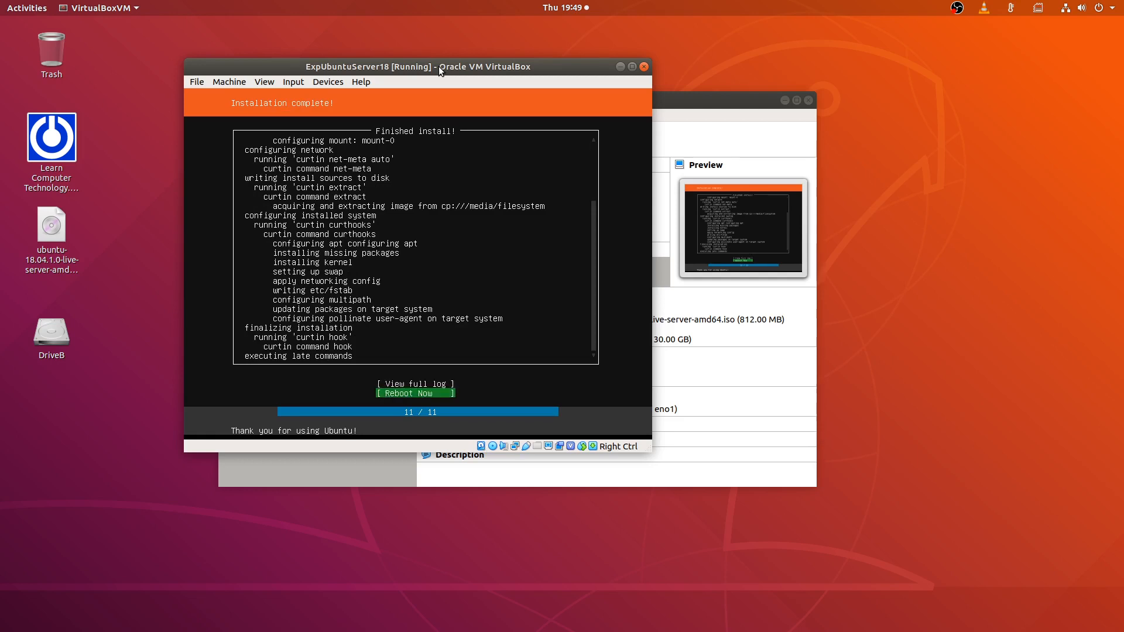
key(Return)
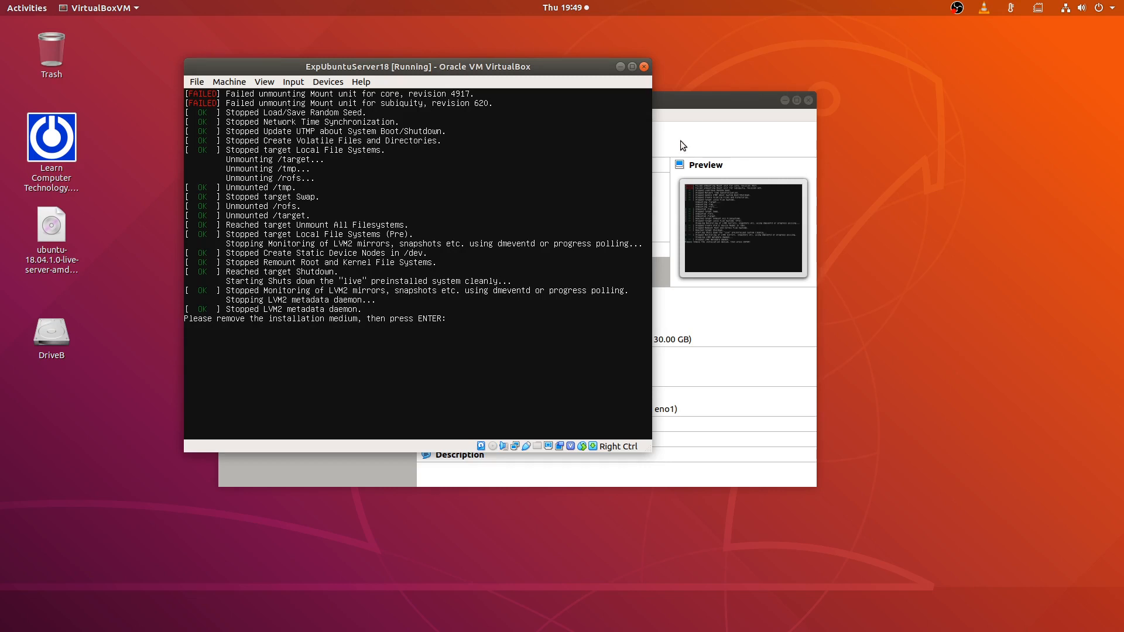
Check ExpUbuntuServer18's storage settings for an attached installation medium and confirm the medium removal prompt to restart the virtual machine.
drag(713, 109, 845, 133)
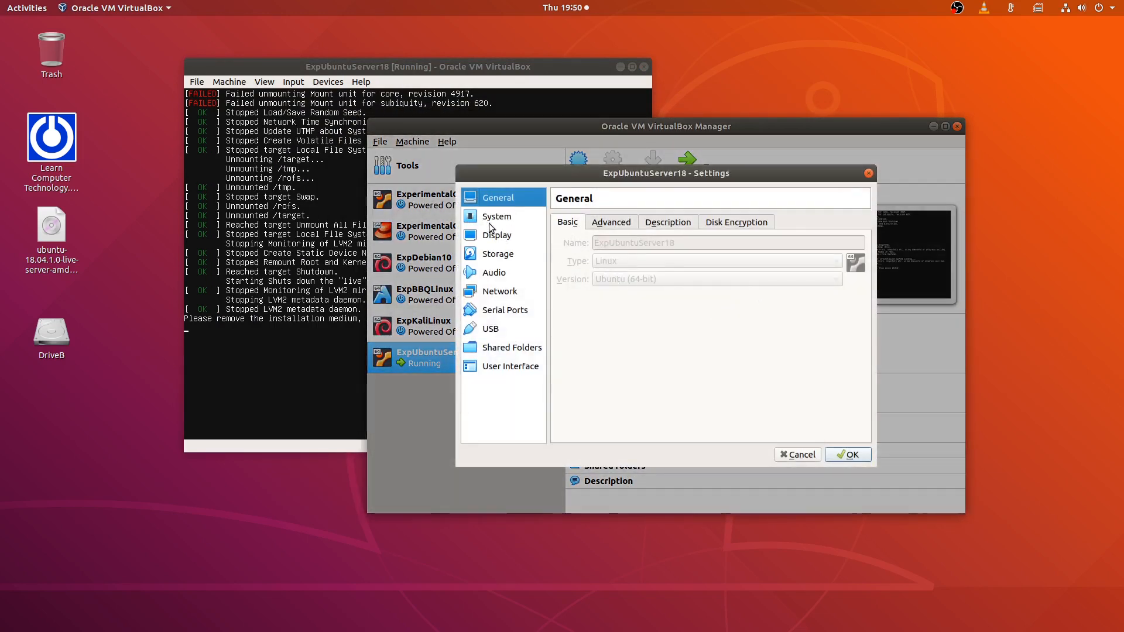
click(495, 255)
click(630, 249)
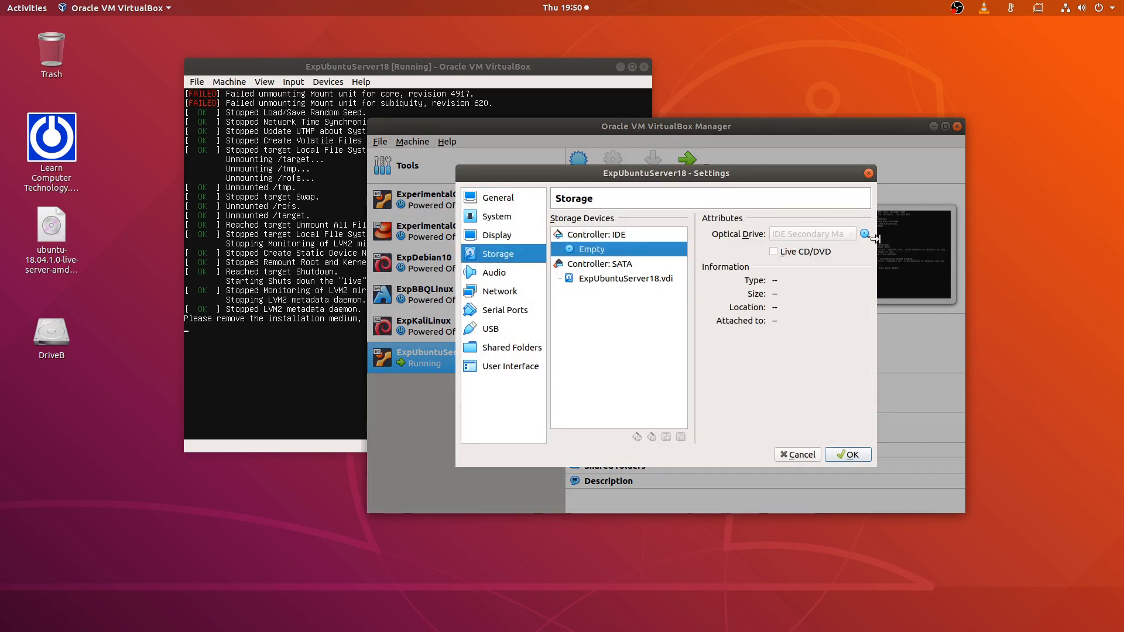
click(643, 278)
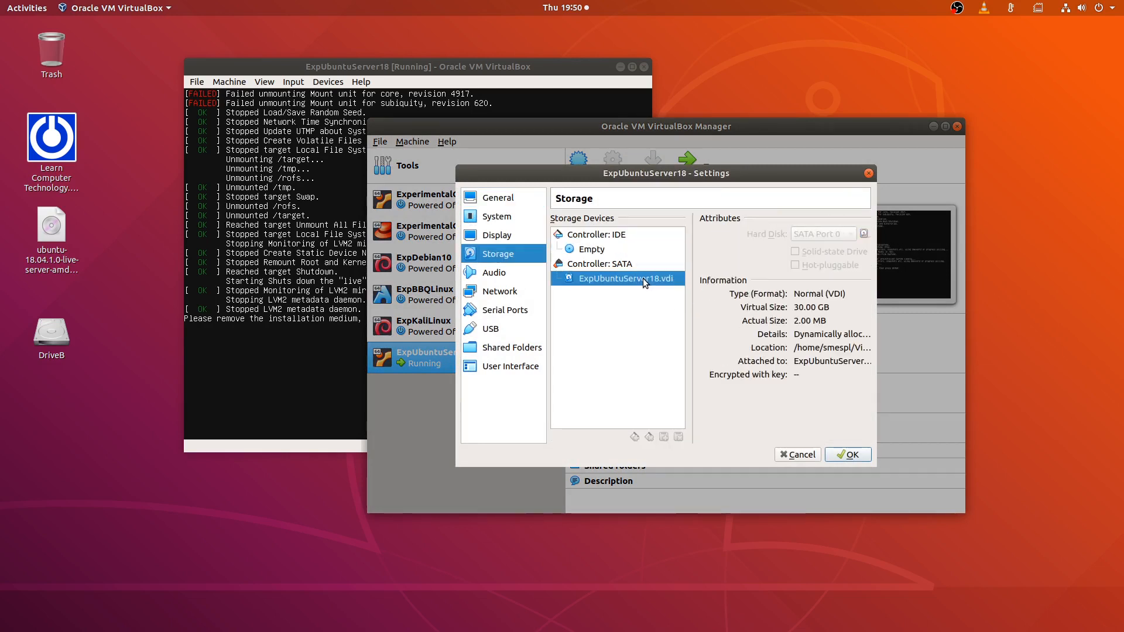
click(595, 249)
click(869, 174)
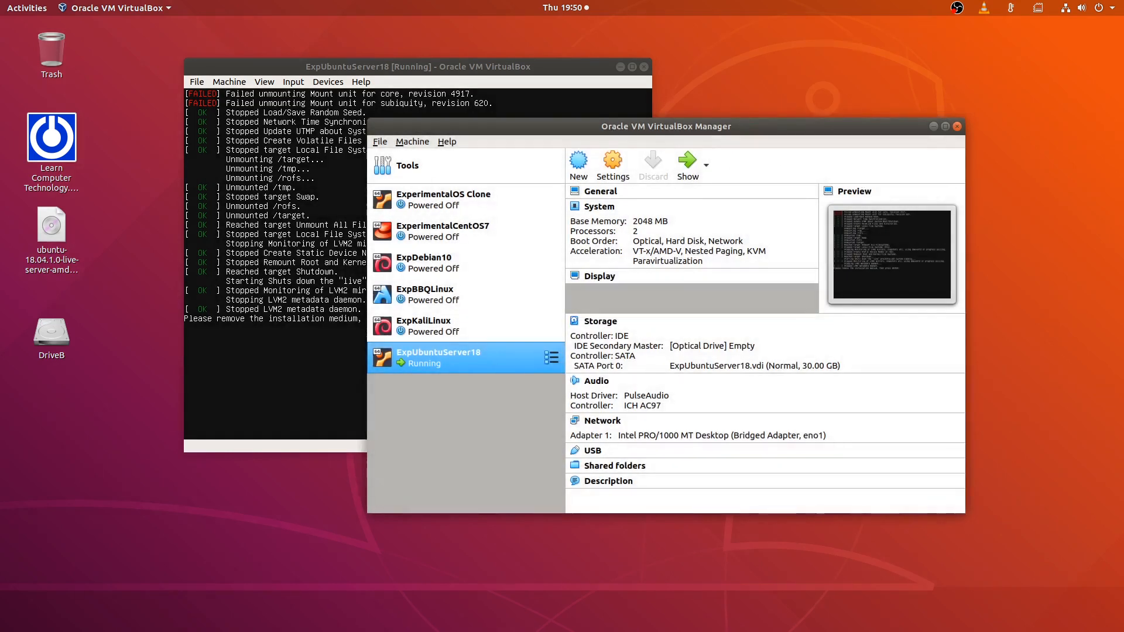
click(459, 62)
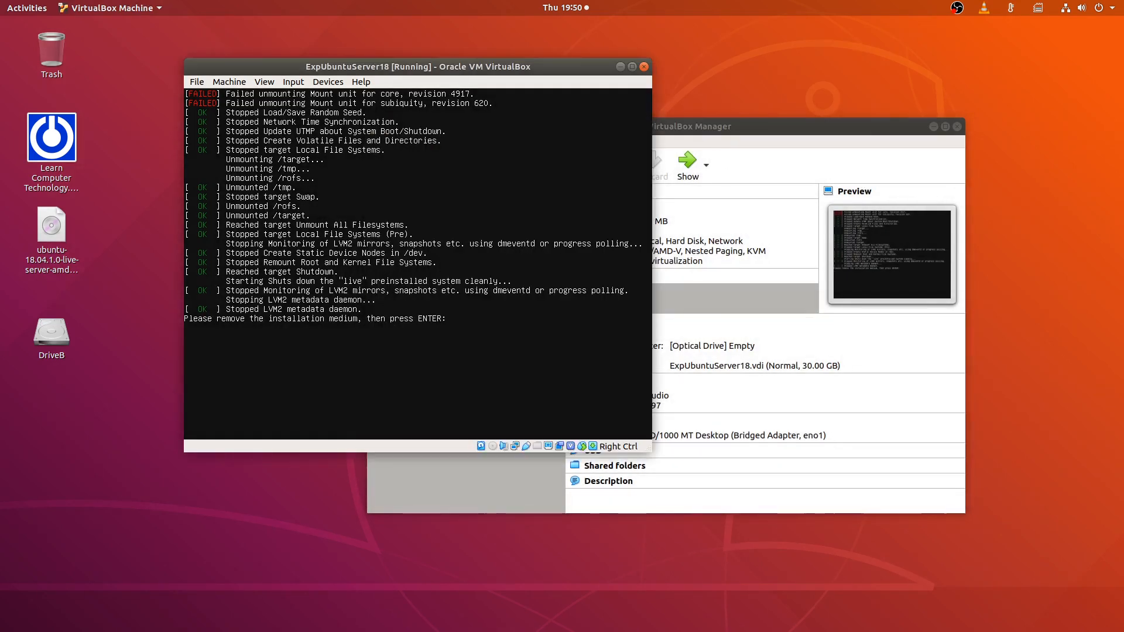
key(Return)
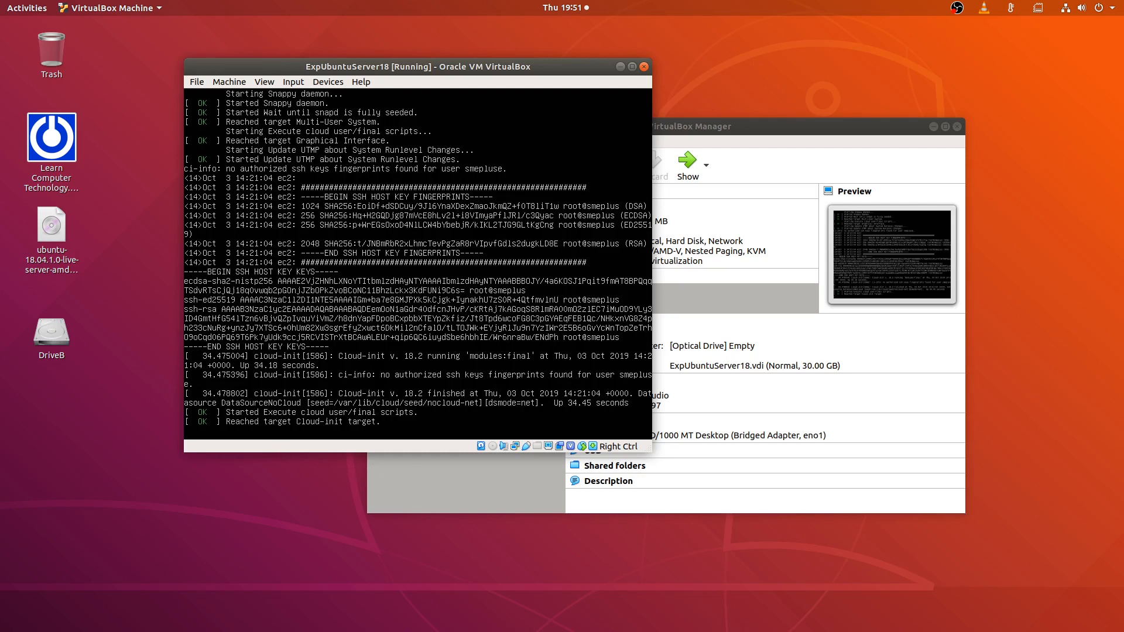
key(alt+Tab)
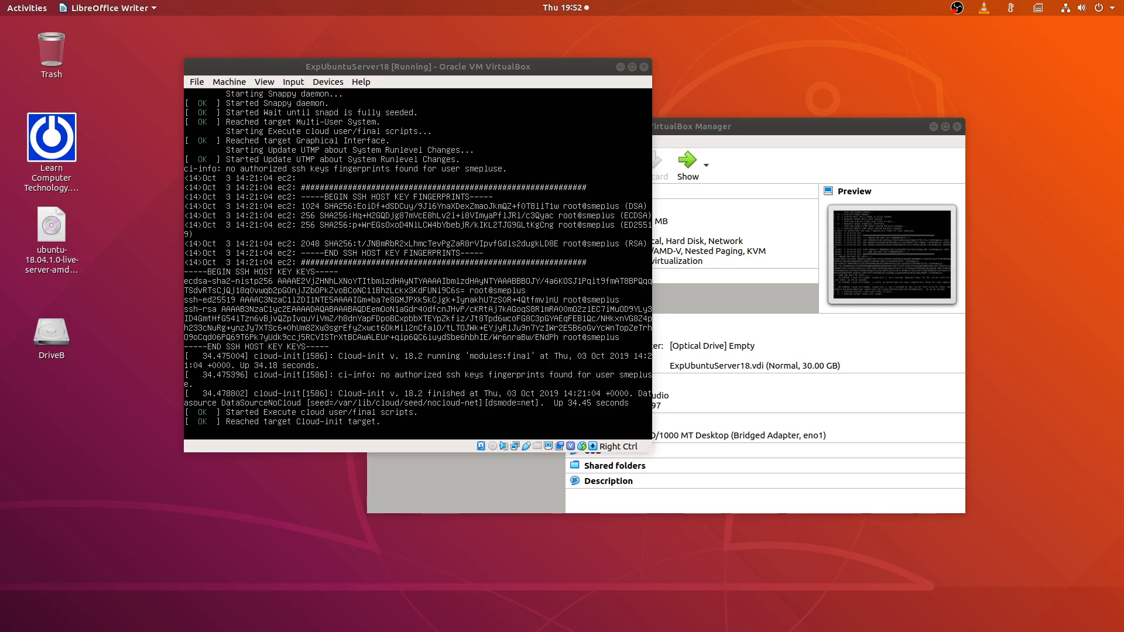
key(alt+Tab)
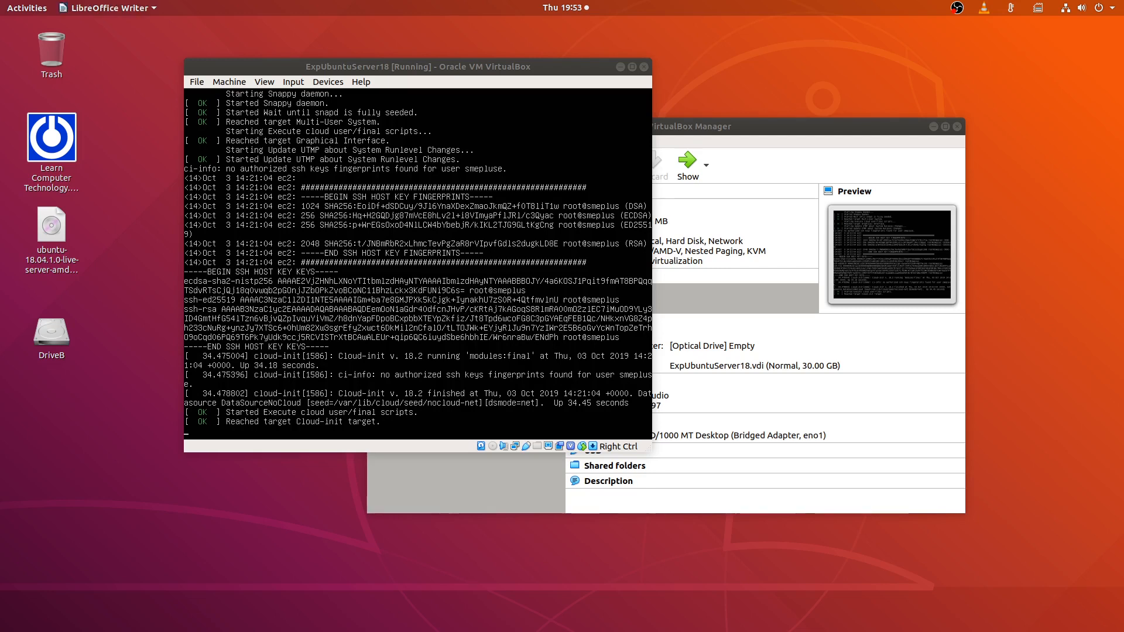
key(alt+Tab)
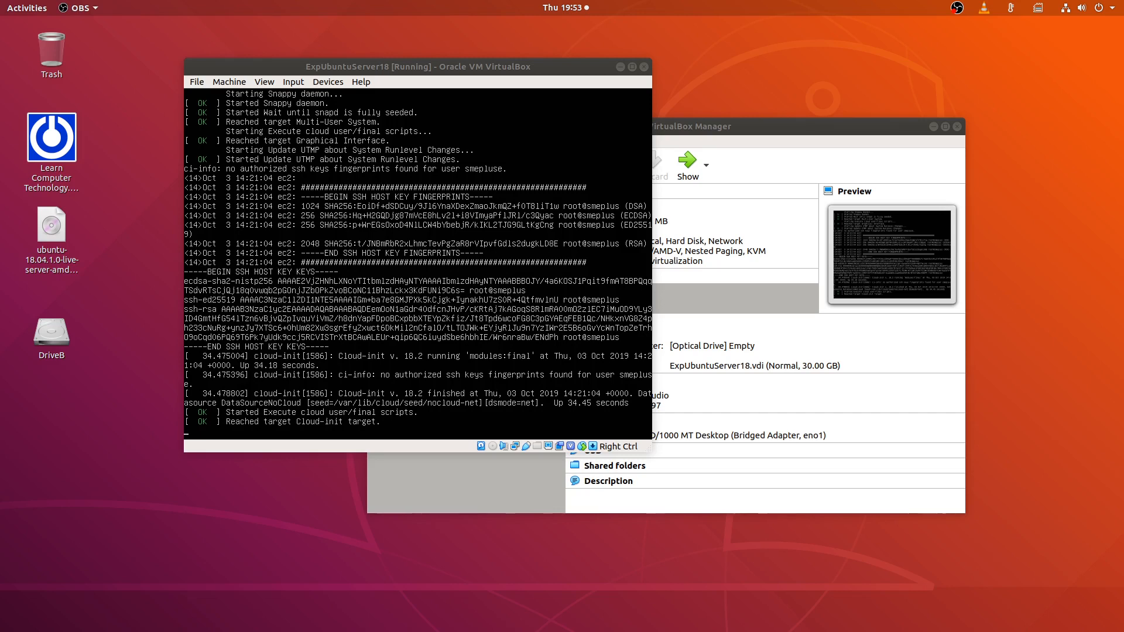
key(alt+Tab)
key(alt+Tab)
Bring up the login prompt in the virtual machine and log in as smepluse with the account password.
click(552, 71)
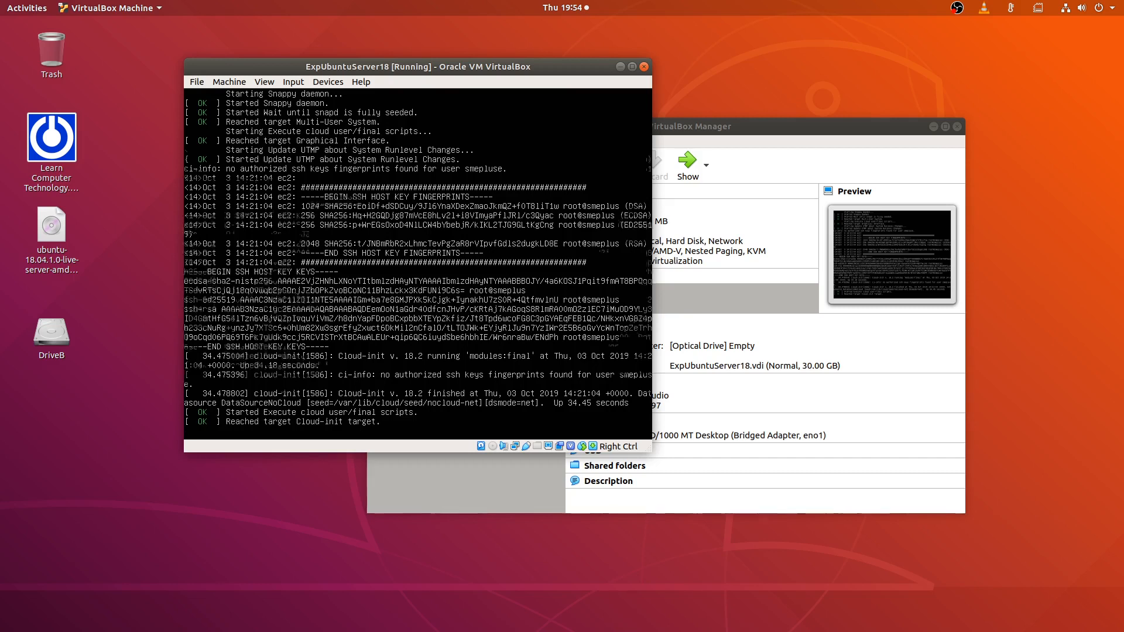
key(Return)
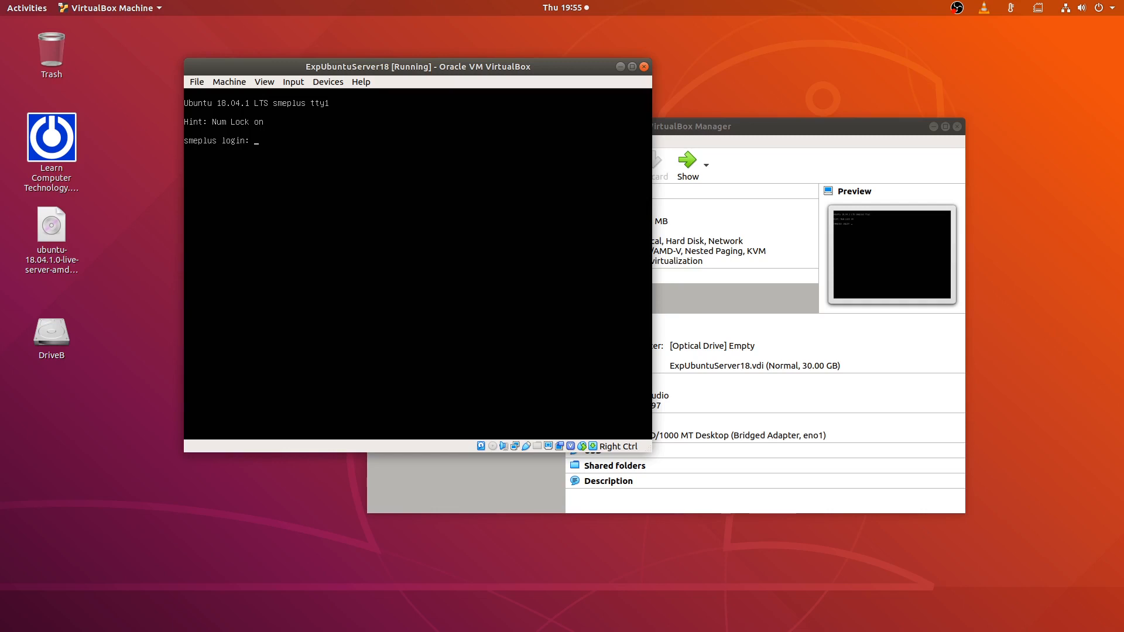
text(mepluse)
key(Return)
key(Return)
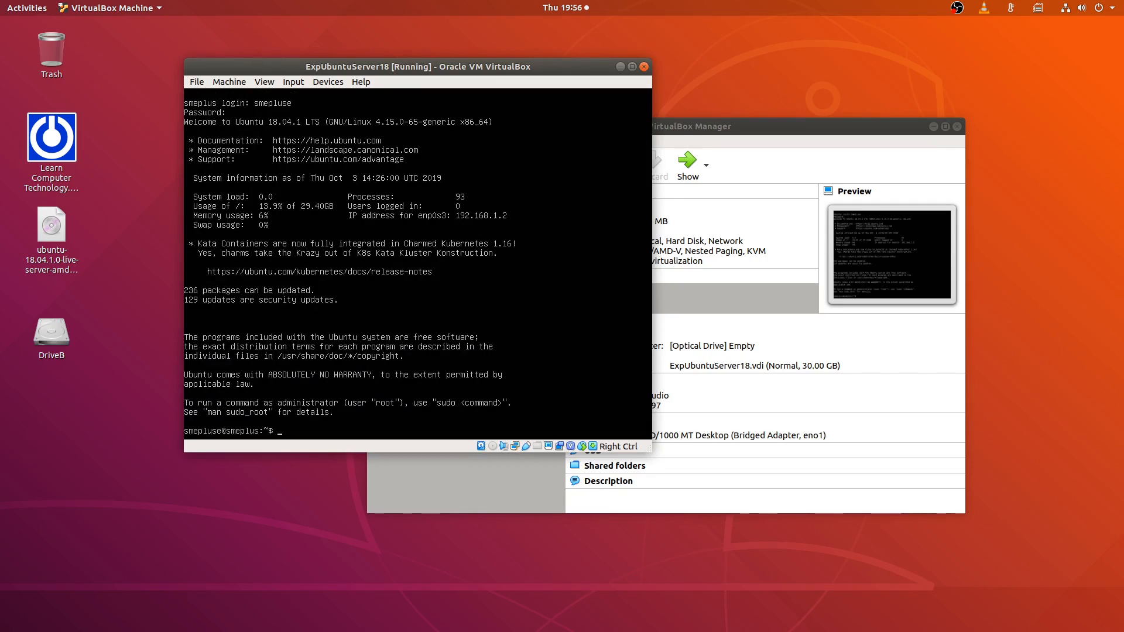
List the contents of the home directory with ls and print the working directory with pwd.
text(ls)
key(Return)
text(pwd)
key(Return)
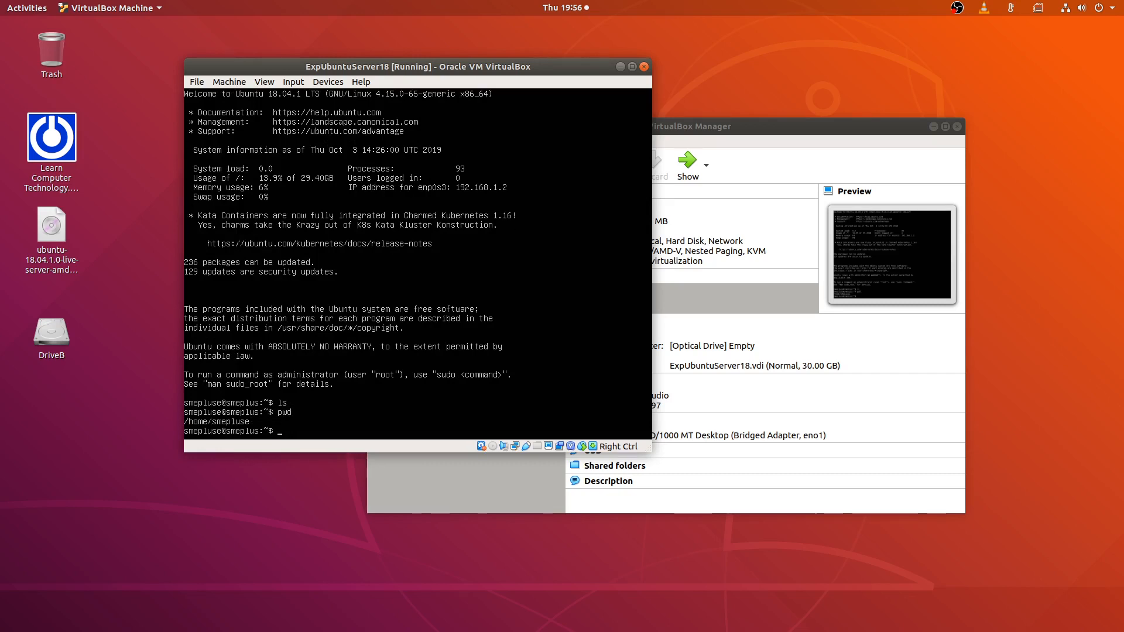
Move up to the parent directory with cd ../ and list its contents.
text(cd ../)
key(Return)
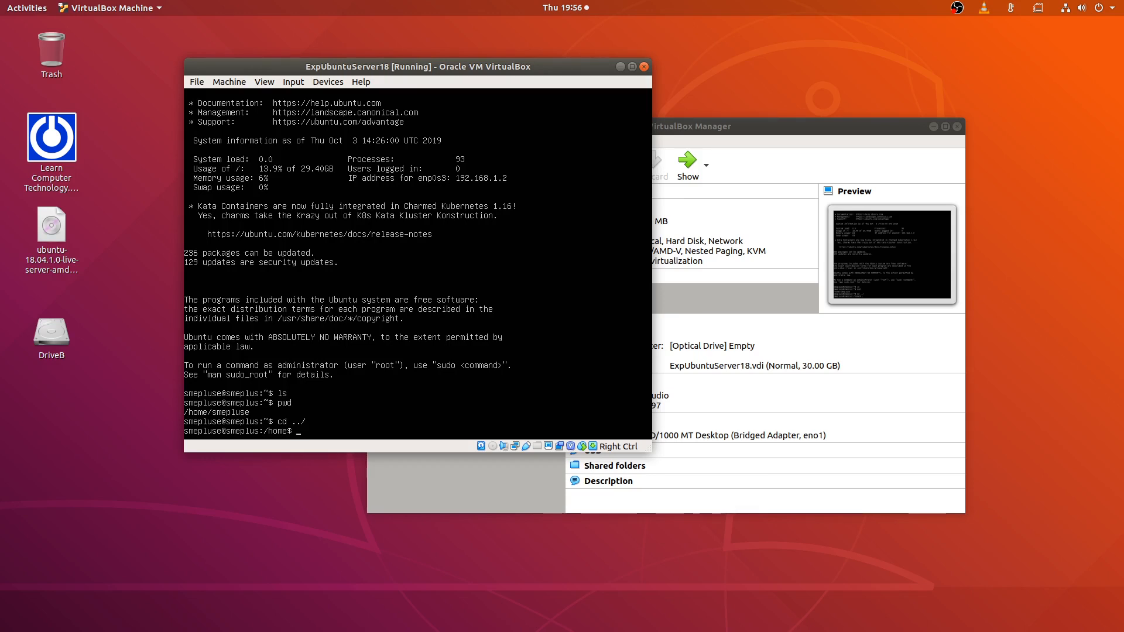
key(Return)
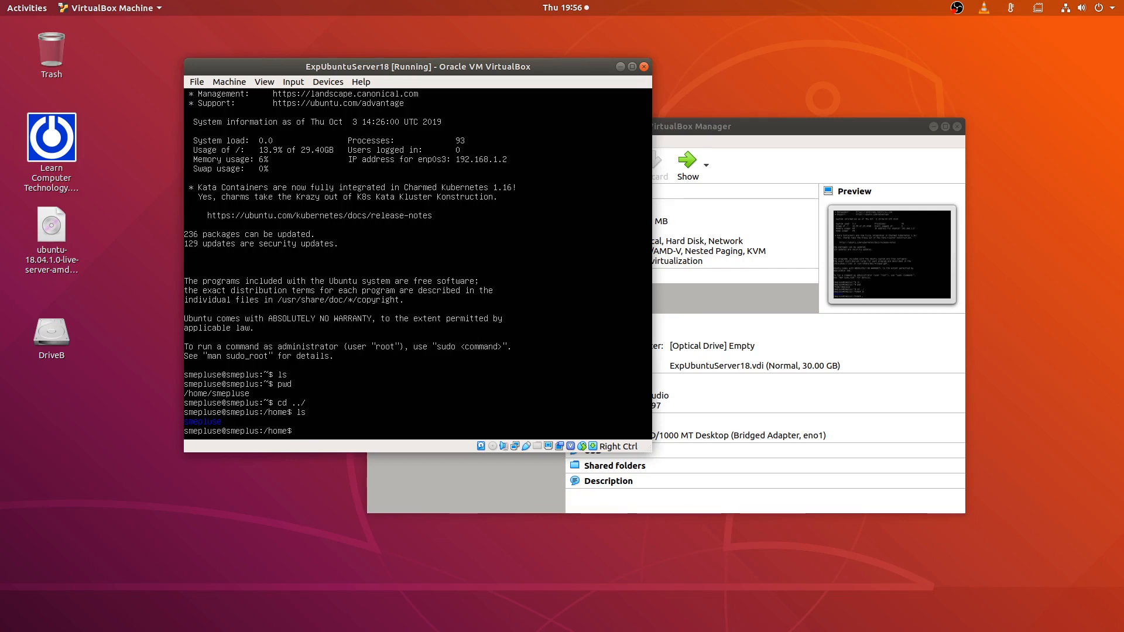
Try to change directory with cd .../ and list the current directory's contents again.
text(cd .../)
key(Return)
text(ls)
key(Return)
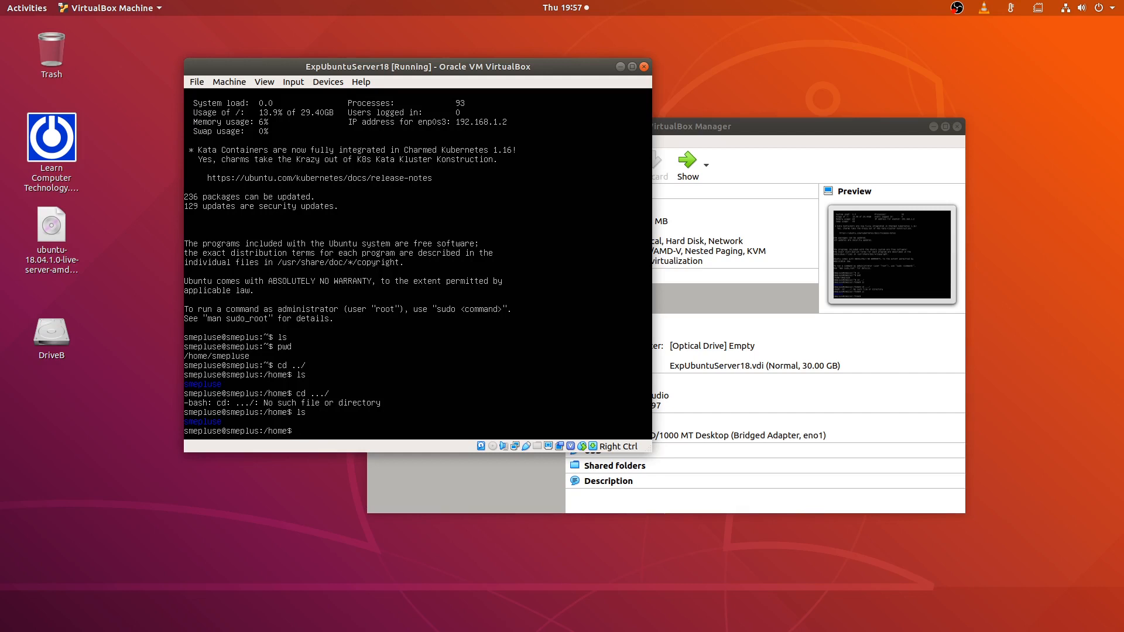
Reboot the server from the shell and log back in as smepluse with the account password.
text(oot)
key(Return)
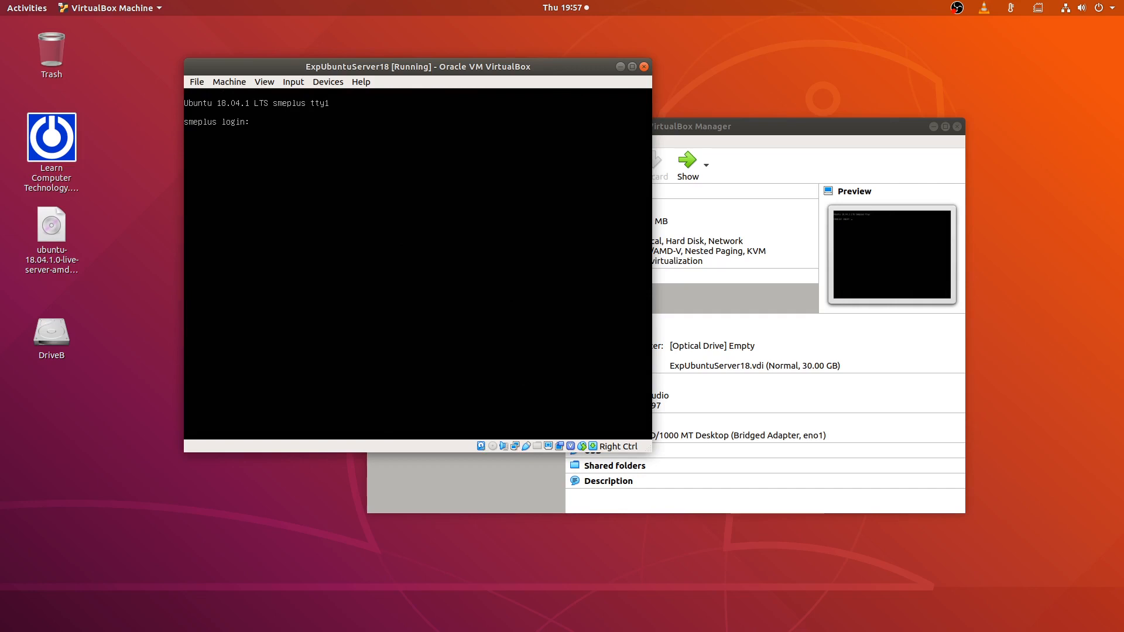
text(sme)
text(pluse)
key(Return)
key(Return)
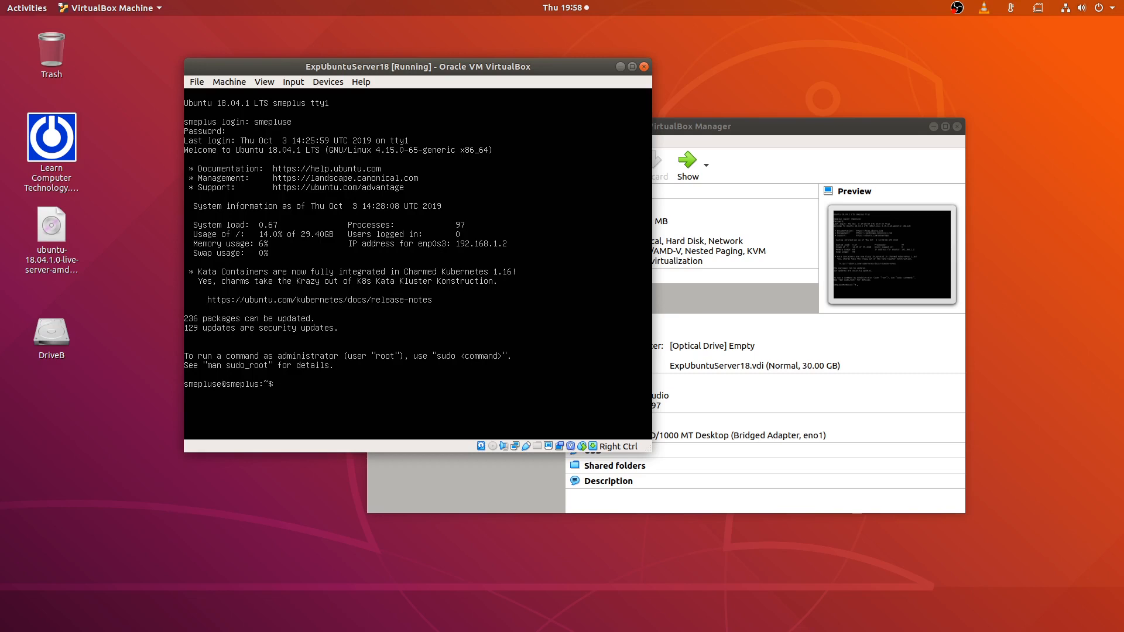
key(alt+Tab)
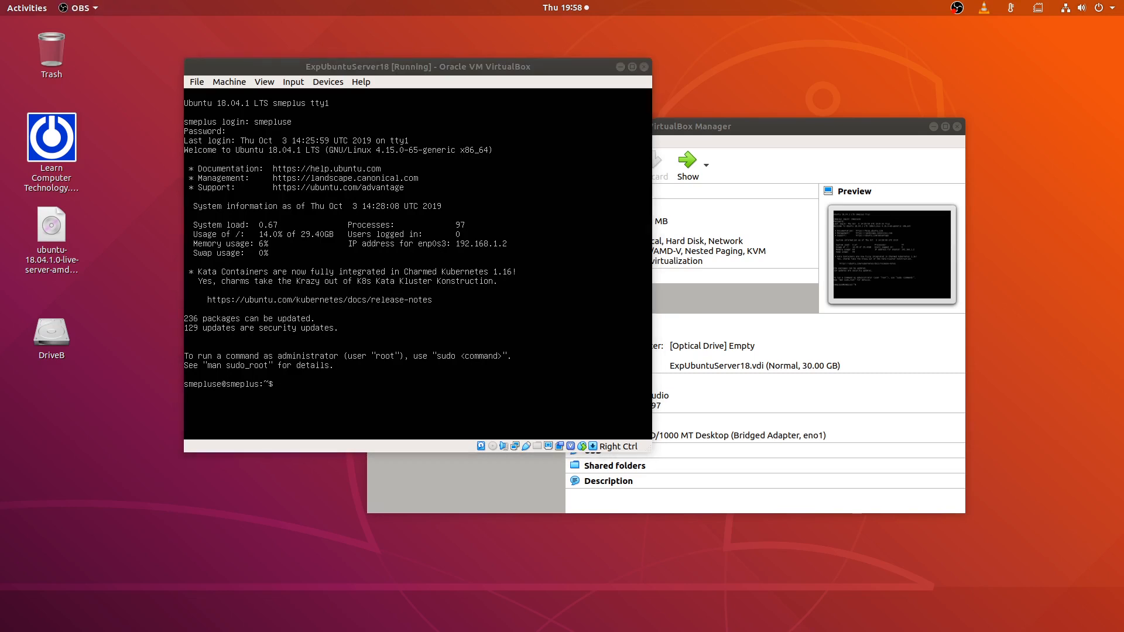